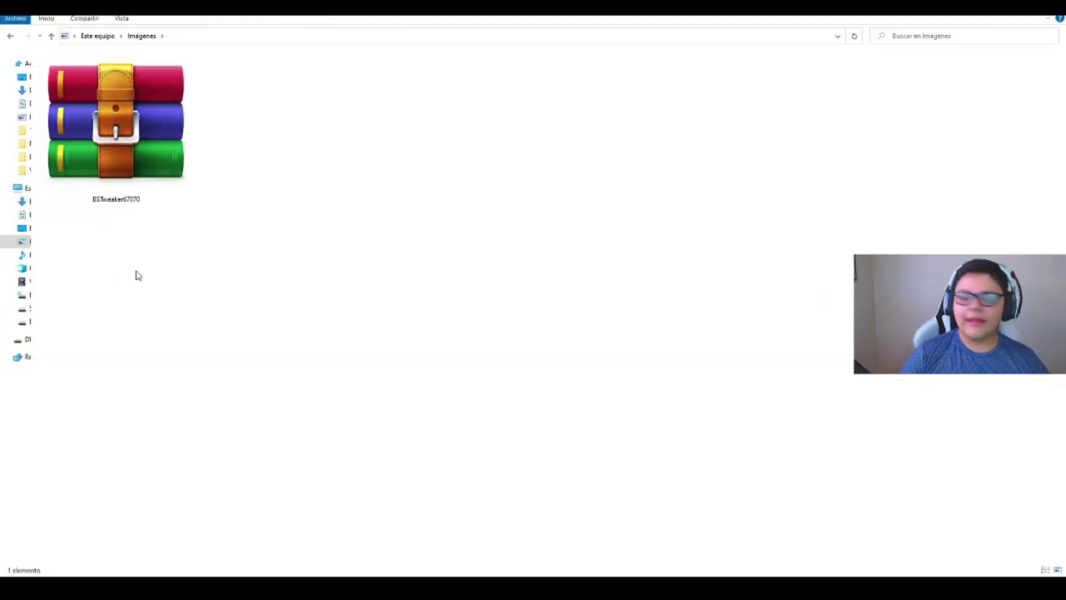
- Extract the BSTweaker67070 archive into the current Imágenes folder
{"action": "scroll", "coordinate": [150, 286], "scroll_direction": "down", "scroll_amount": 1, "text": "ctrl"}
{"action": "scroll", "coordinate": [150, 283], "scroll_direction": "up", "scroll_amount": 1, "text": "ctrl"}
{"action": "scroll", "coordinate": [150, 281], "scroll_direction": "down", "scroll_amount": 1, "text": "ctrl"}
{"action": "double_click", "coordinate": [63, 115]}
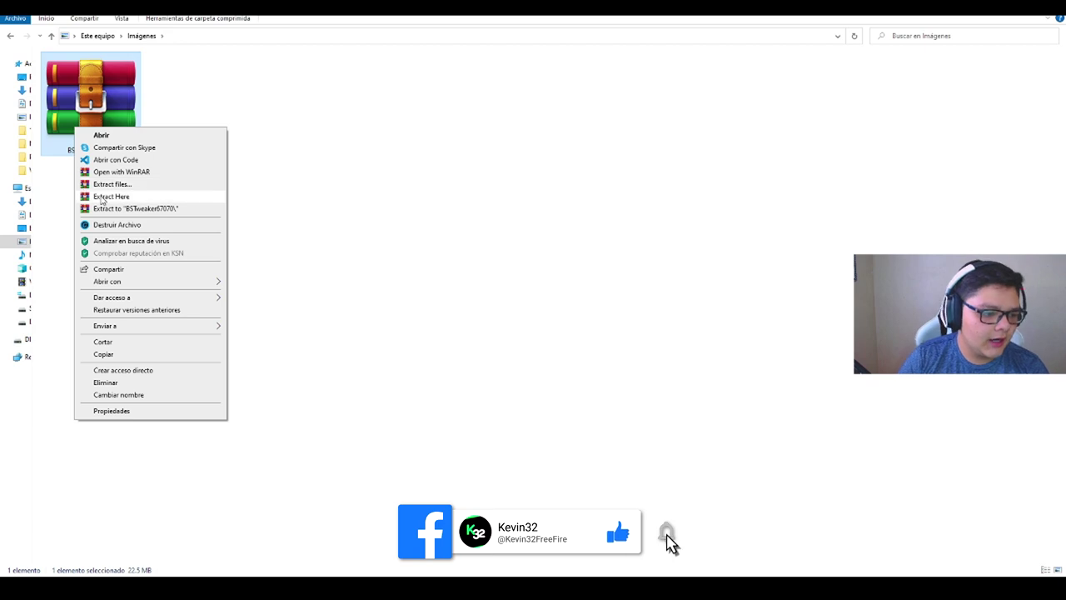
{"action": "left_click", "coordinate": [101, 197]}
{"action": "left_click", "coordinate": [254, 241]}
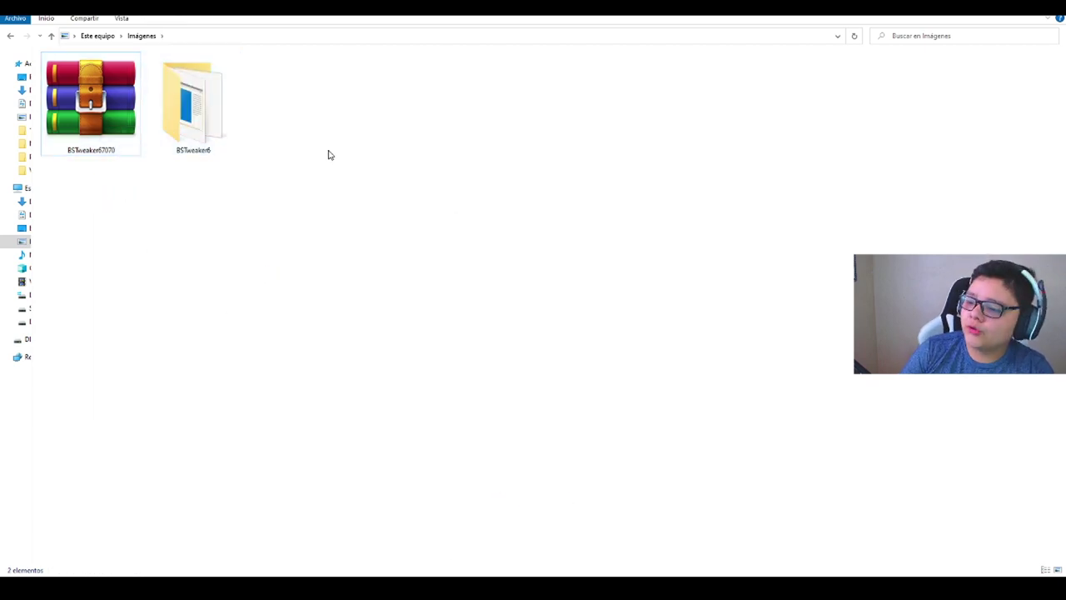
- Run BlueStacksTweaker from the extracted BSTweaker6 folder and unlock root for the MSI App Player instance
{"action": "double_click", "coordinate": [229, 117]}
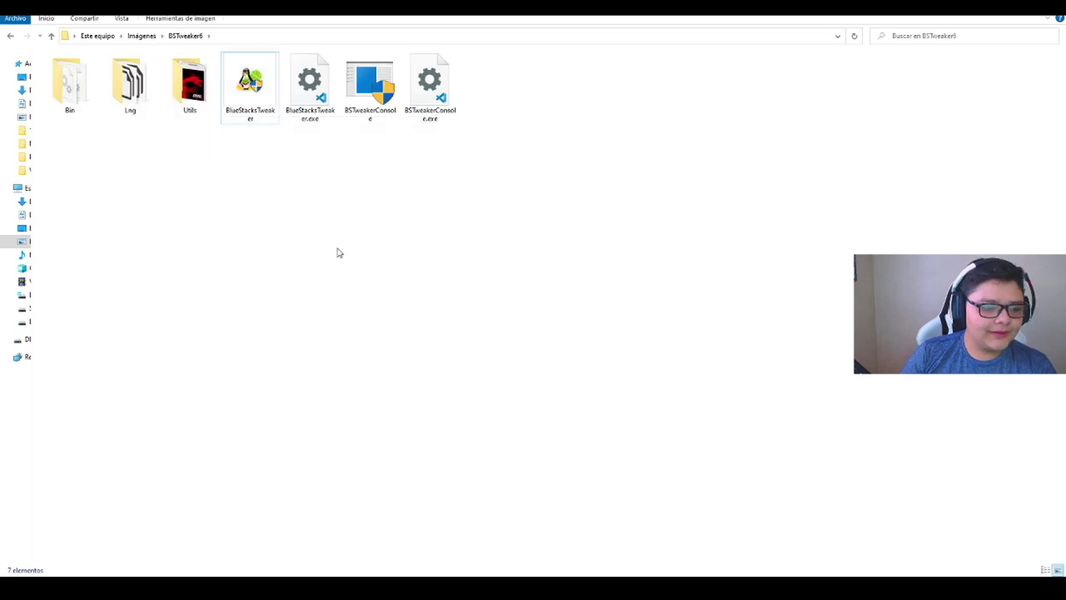
{"action": "double_click", "coordinate": [260, 119]}
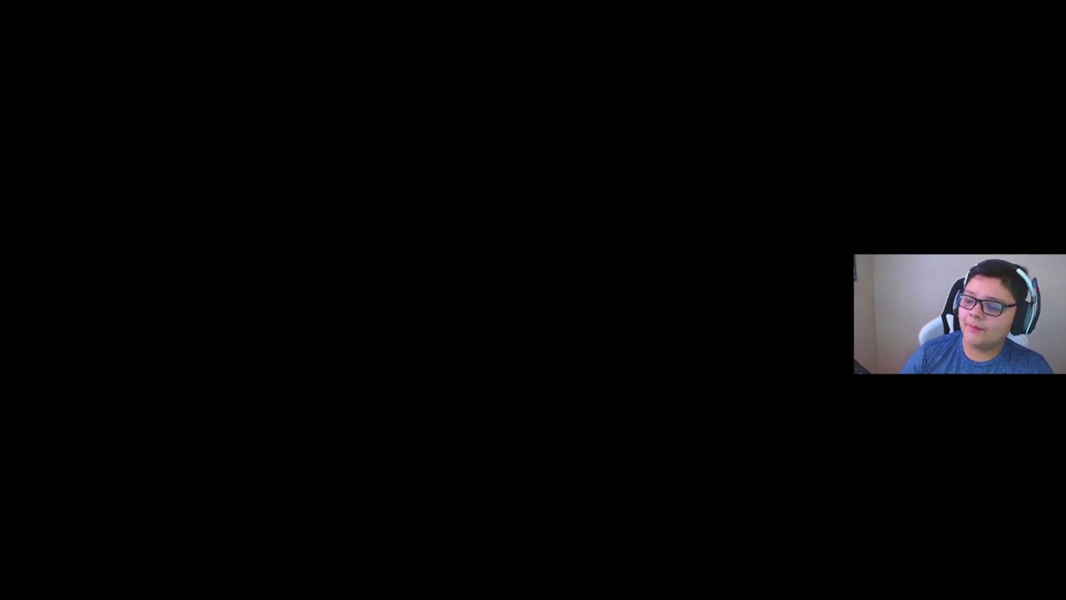
{"action": "left_click", "coordinate": [454, 383]}
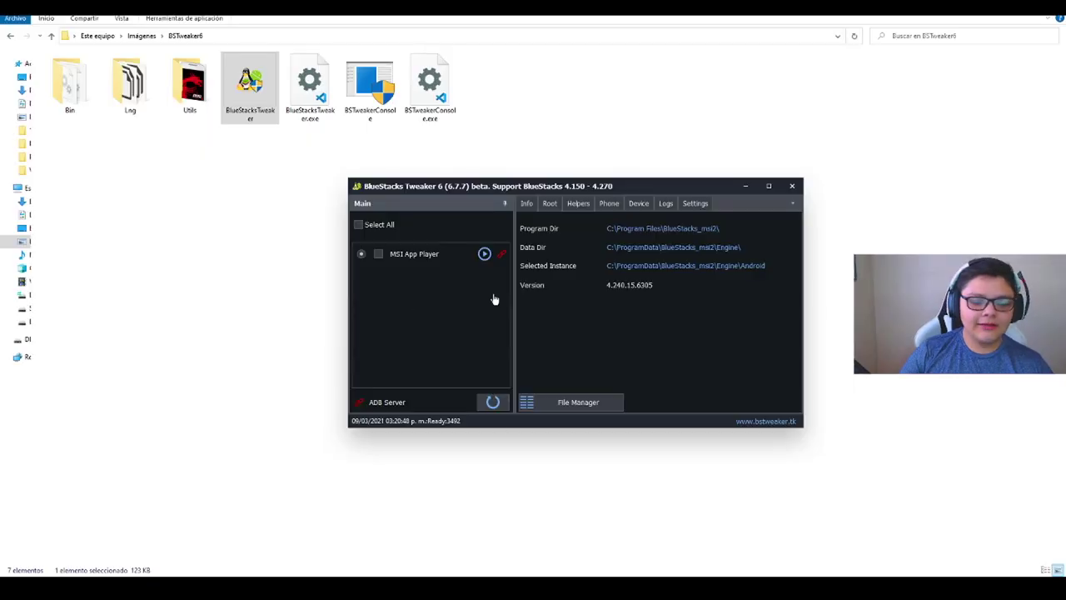
{"action": "left_click", "coordinate": [550, 204]}
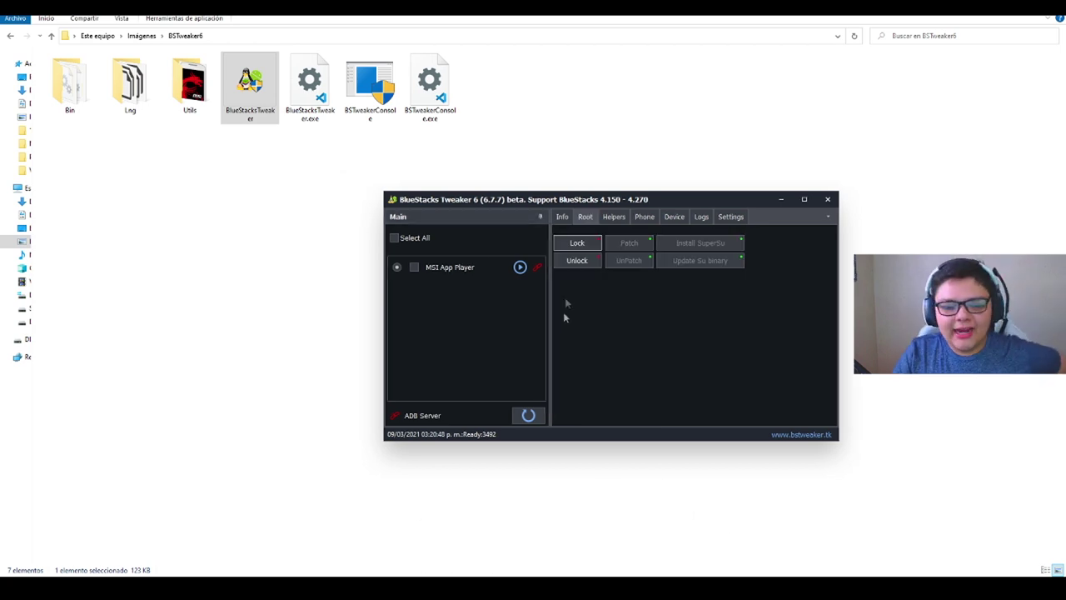
{"action": "left_click", "coordinate": [569, 265]}
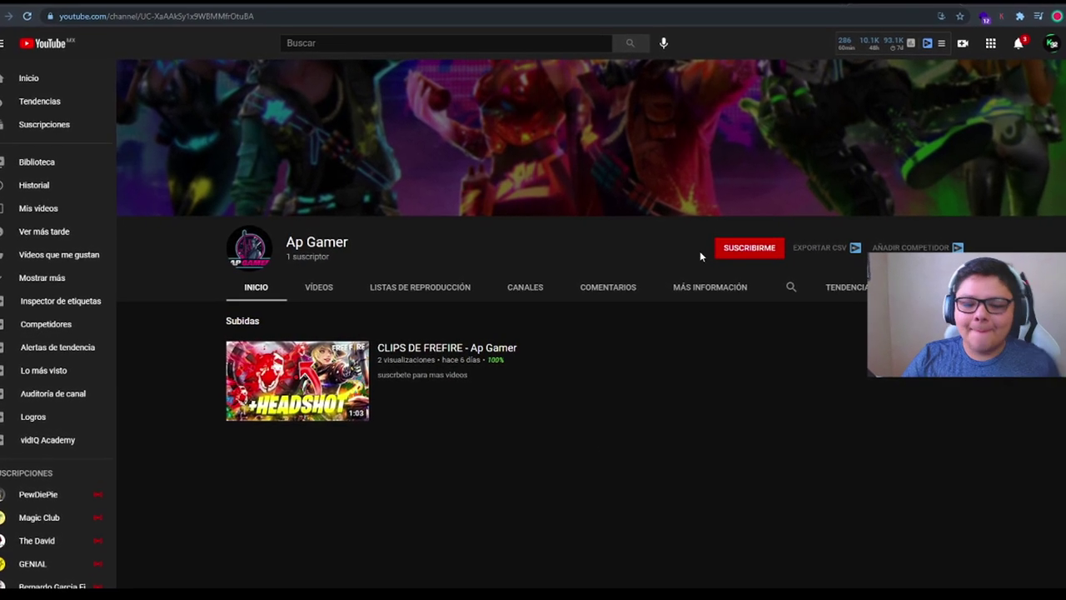
- Subscribe to the Ap Gamer channel on YouTube and set its notifications to all (Todas)
{"action": "left_click", "coordinate": [748, 248]}
{"action": "left_click", "coordinate": [780, 250]}
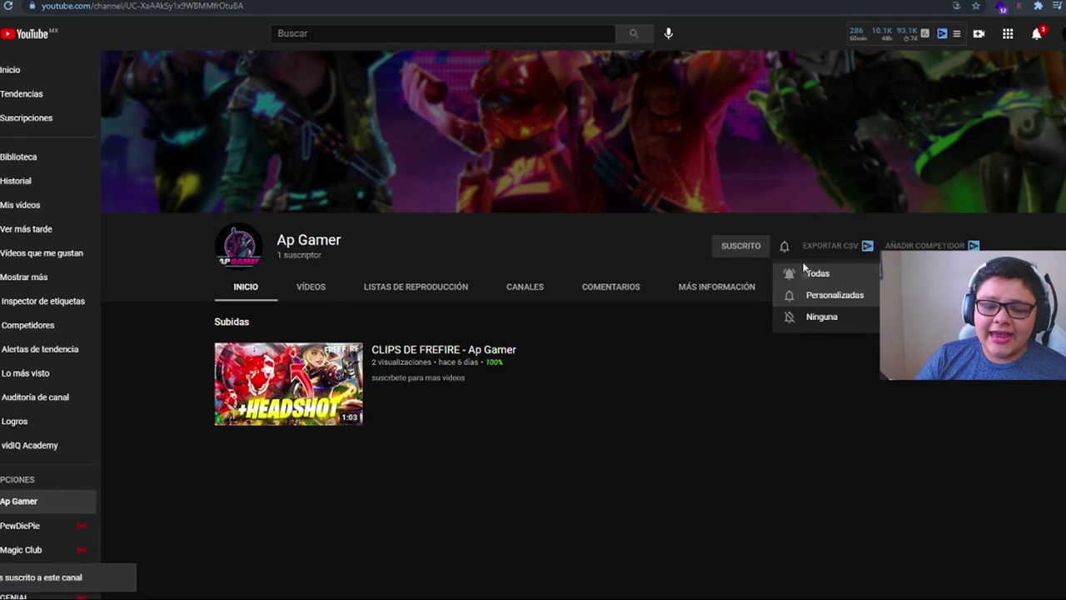
{"action": "left_click", "coordinate": [790, 273]}
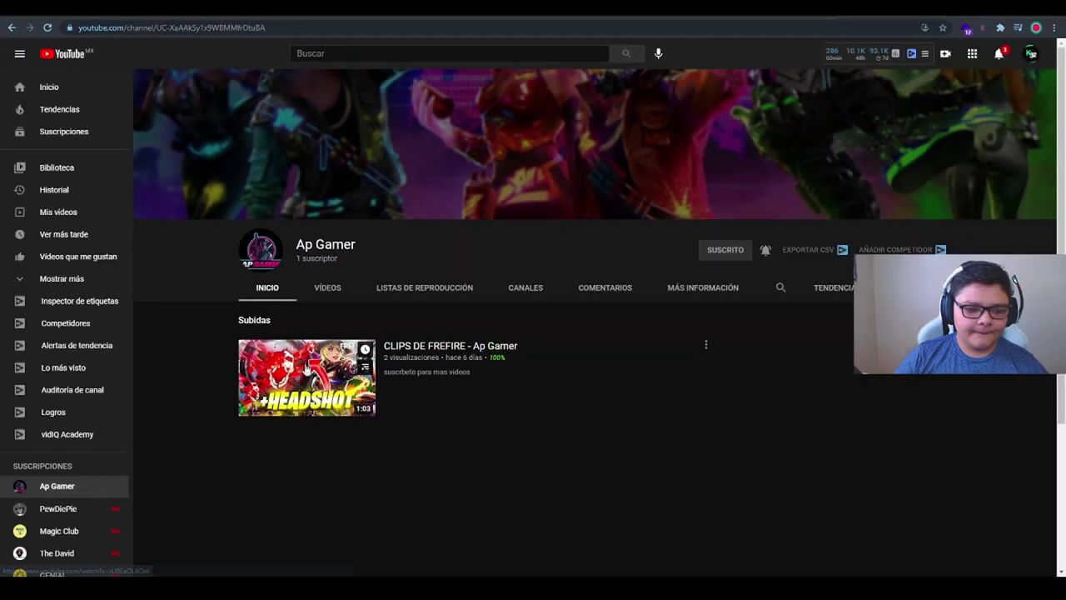
- Open the channel's "CLIPS DE FREFIRE" video, pause it and write the comment "hey vengo"
{"action": "left_click", "coordinate": [293, 394]}
{"action": "left_click", "coordinate": [73, 471]}
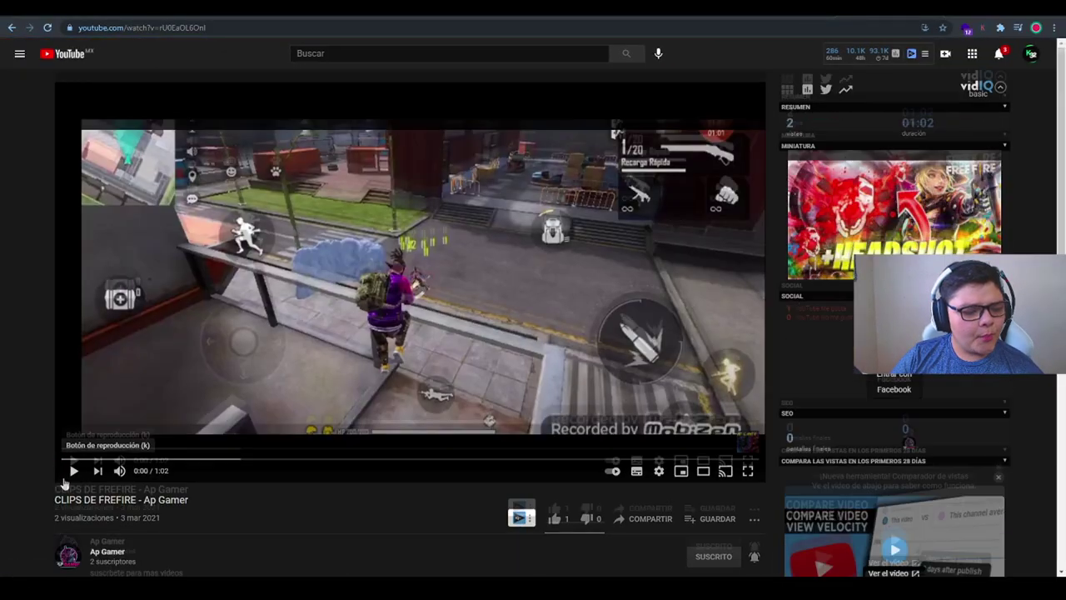
{"action": "scroll", "coordinate": [212, 286], "scroll_direction": "down", "scroll_amount": 5}
{"action": "left_click", "coordinate": [224, 256]}
{"action": "type", "text": "hey vengo"}
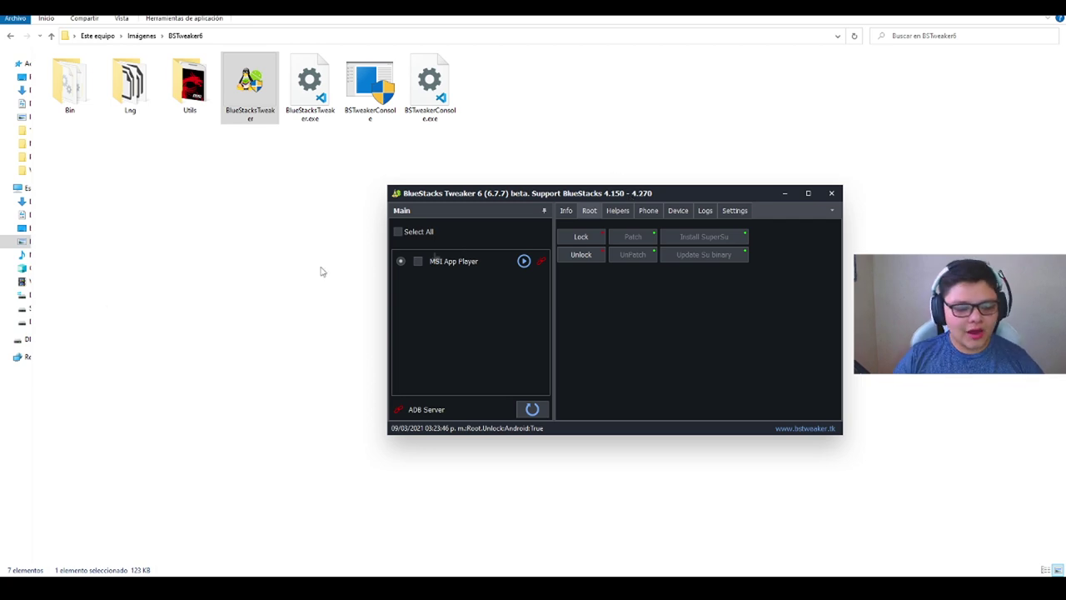
- Switch back to BlueStacks Tweaker, start the MSI App Player instance and apply the root patch
{"action": "left_click", "coordinate": [520, 262]}
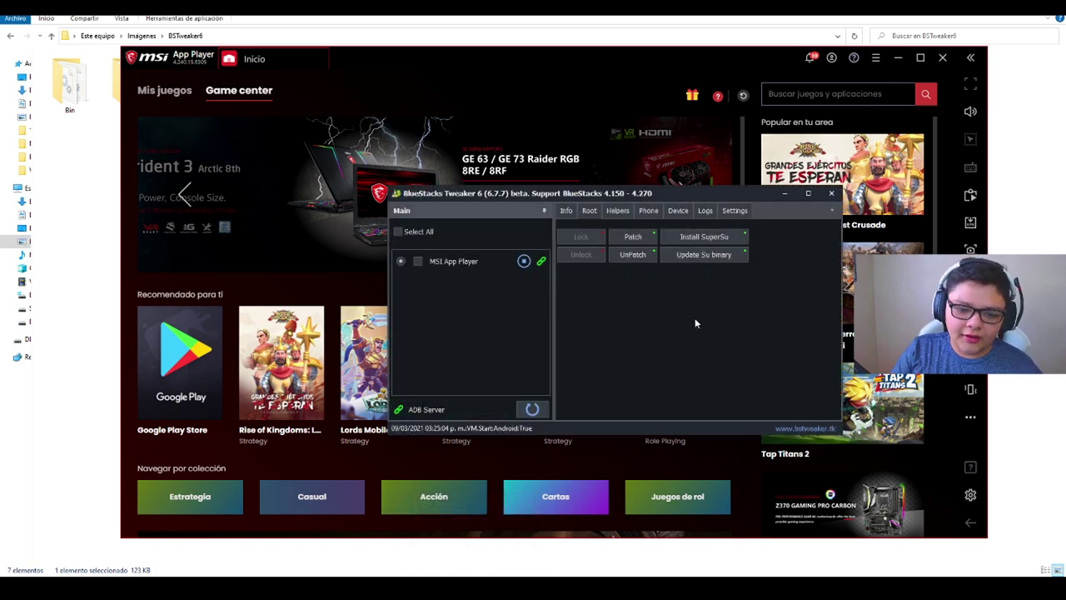
{"action": "left_click", "coordinate": [643, 241]}
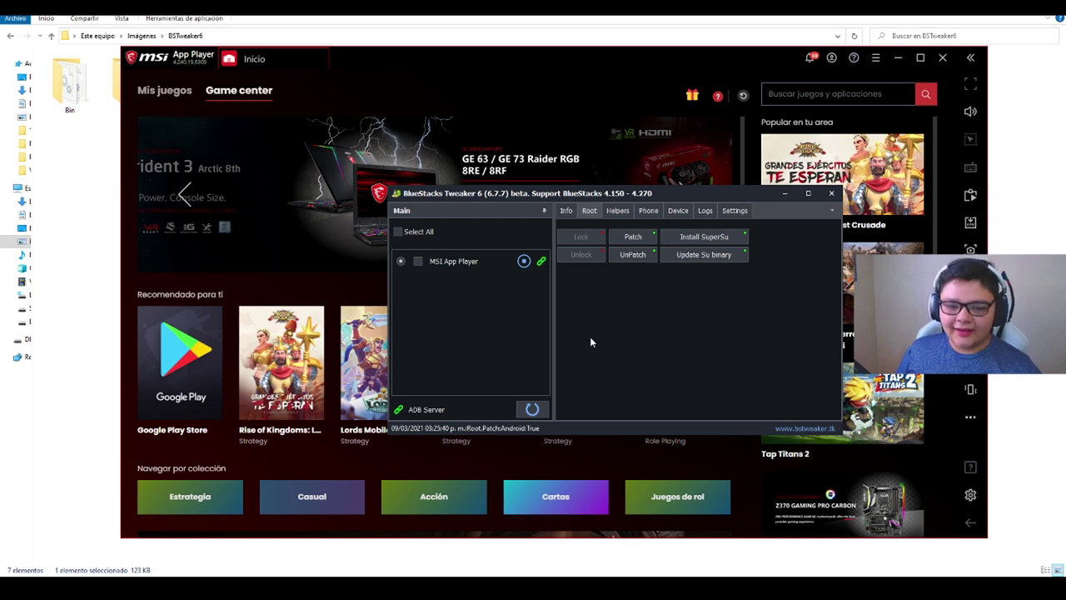
- Bring MSI App Player to the front and open the Engine section of its settings (Ajustes)
{"action": "left_click", "coordinate": [655, 63]}
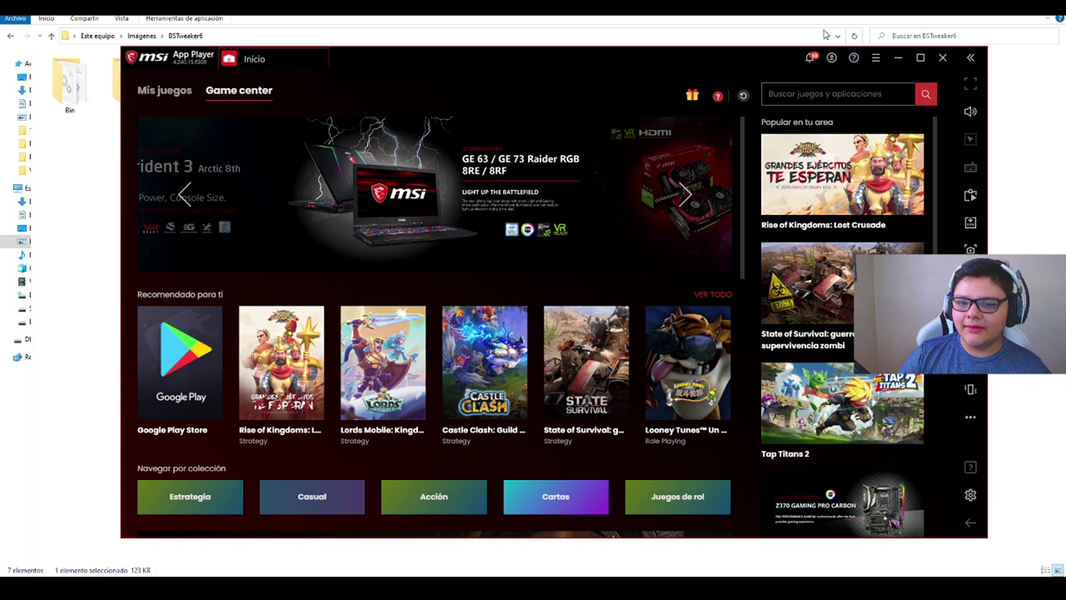
{"action": "left_click", "coordinate": [876, 61]}
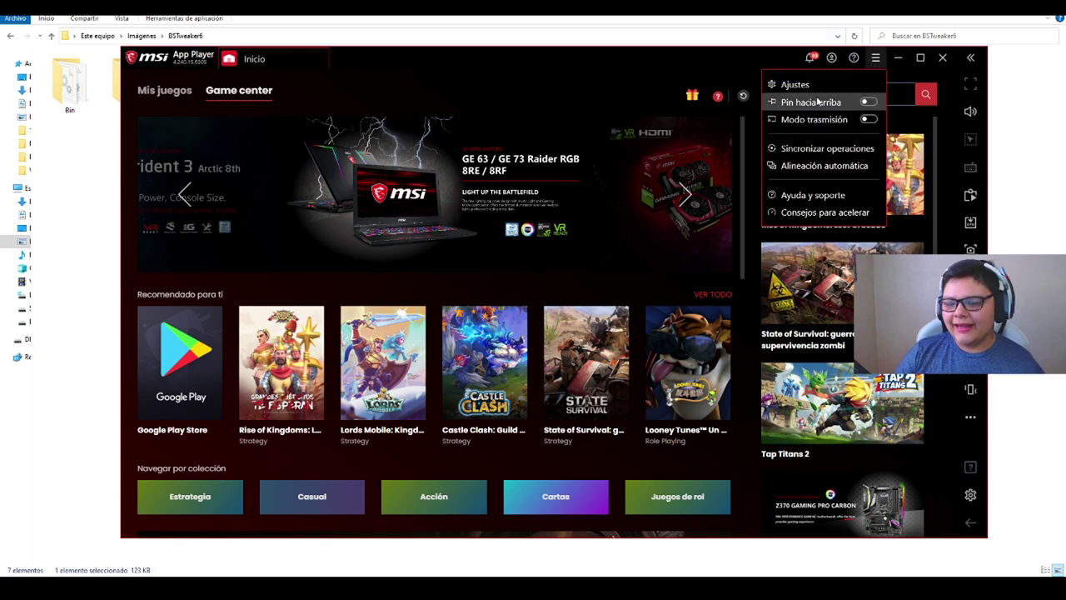
{"action": "left_click", "coordinate": [794, 86]}
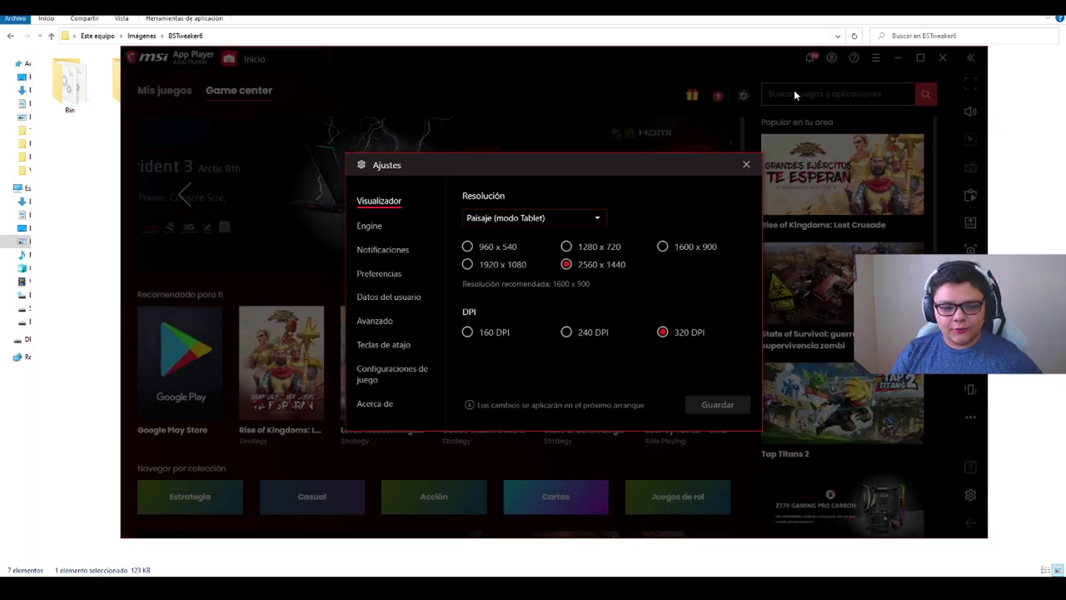
{"action": "left_click", "coordinate": [365, 230]}
{"action": "scroll", "coordinate": [572, 316], "scroll_direction": "down", "scroll_amount": 5}
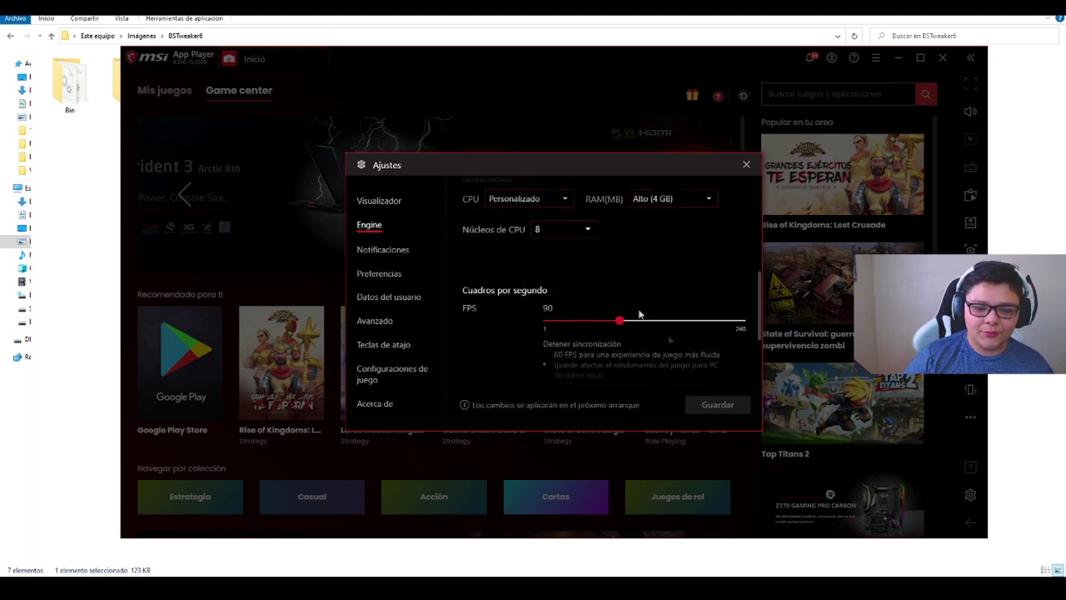
- Set the engine's frame rate to 60 FPS with high frame rates and the in-game FPS display turned off
{"action": "scroll", "coordinate": [604, 325], "scroll_direction": "down", "scroll_amount": 3}
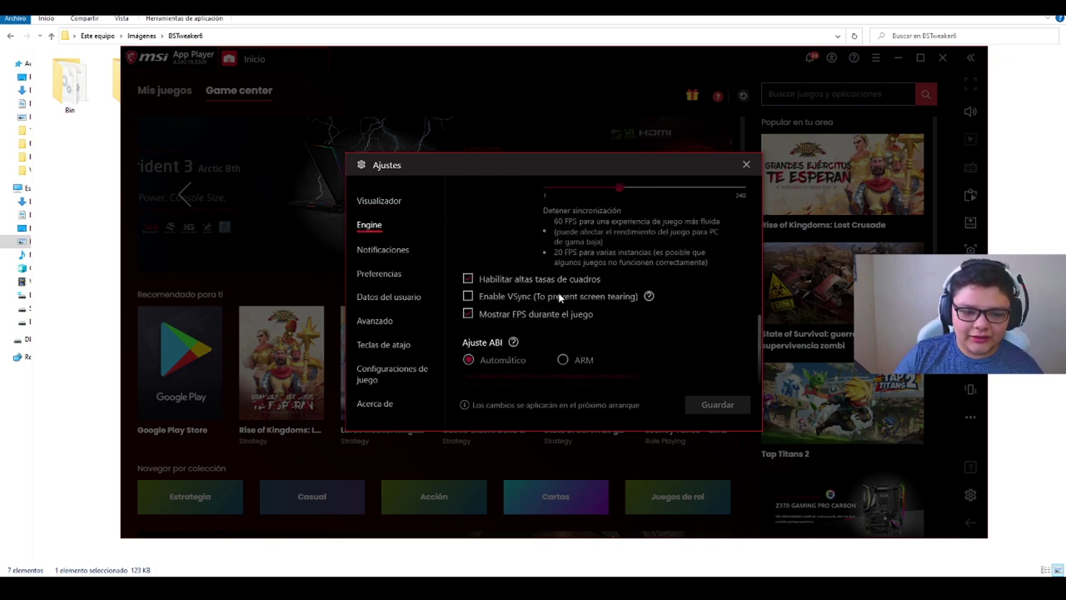
{"action": "left_click", "coordinate": [498, 345]}
{"action": "scroll", "coordinate": [611, 291], "scroll_direction": "up", "scroll_amount": 1}
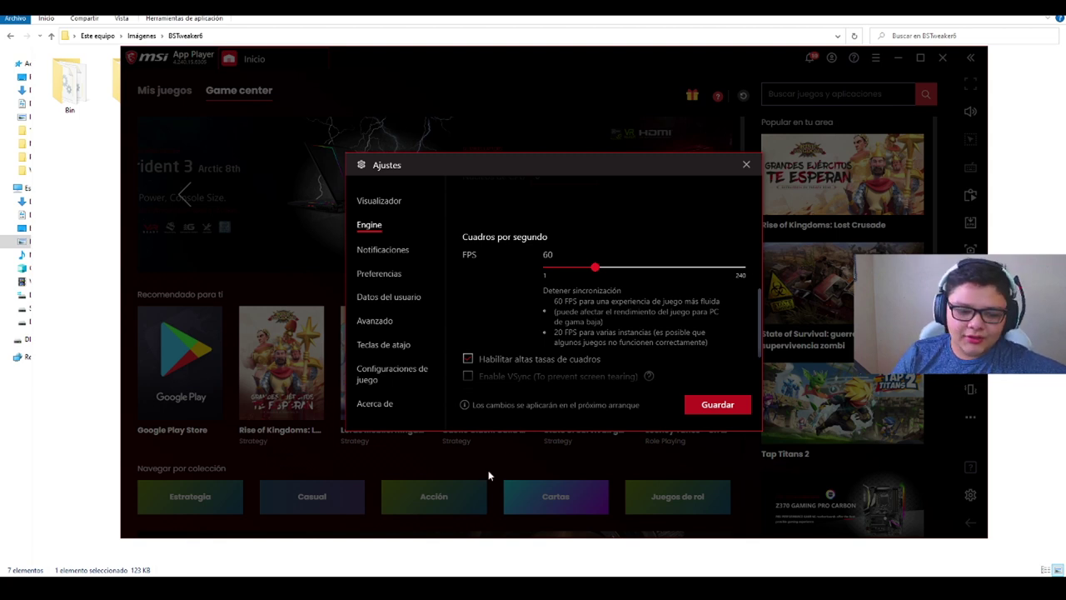
{"action": "scroll", "coordinate": [513, 362], "scroll_direction": "down", "scroll_amount": 1}
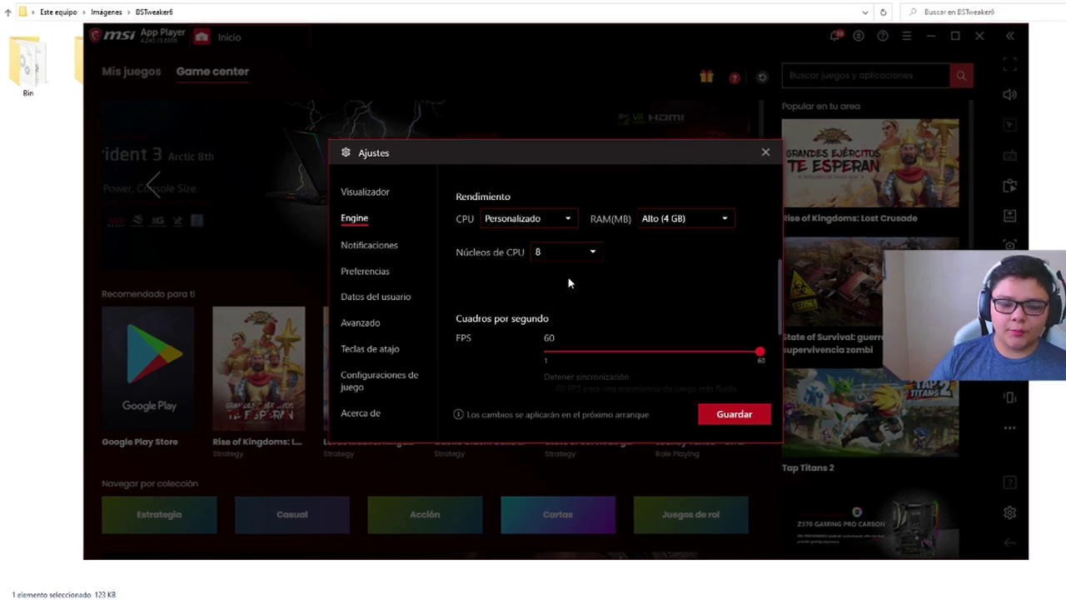
{"action": "scroll", "coordinate": [569, 283], "scroll_direction": "down", "scroll_amount": 1}
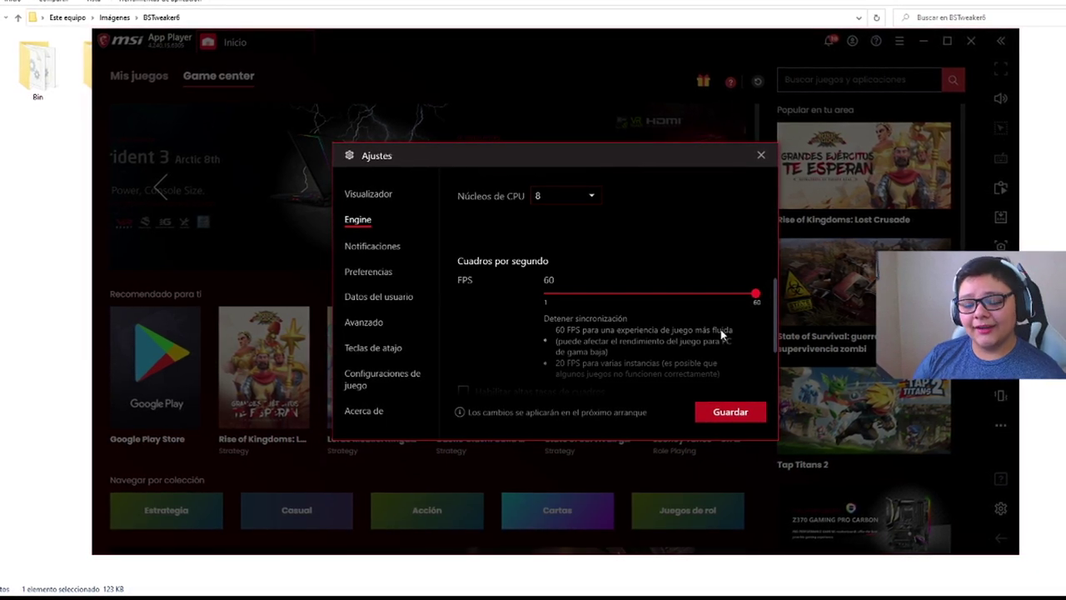
{"action": "scroll", "coordinate": [704, 309], "scroll_direction": "down", "scroll_amount": 1}
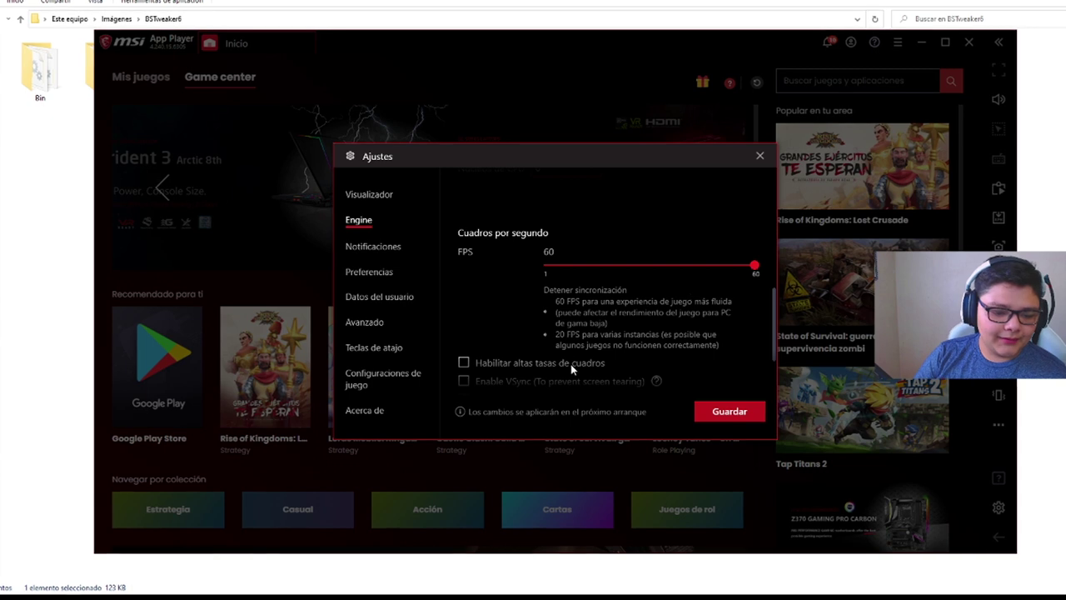
- Enable high frame rates (Habilitar altas tasas de cuadros) and raise the frame rate to 240 FPS
{"action": "left_click", "coordinate": [551, 364]}
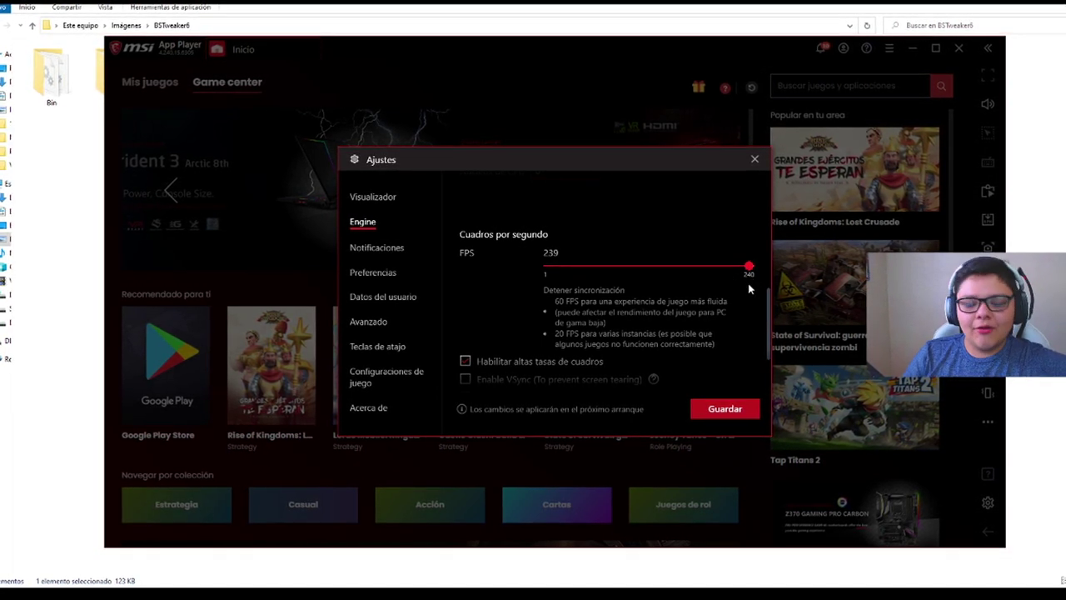
{"action": "key", "text": "Right"}
{"action": "key", "text": "Right"}
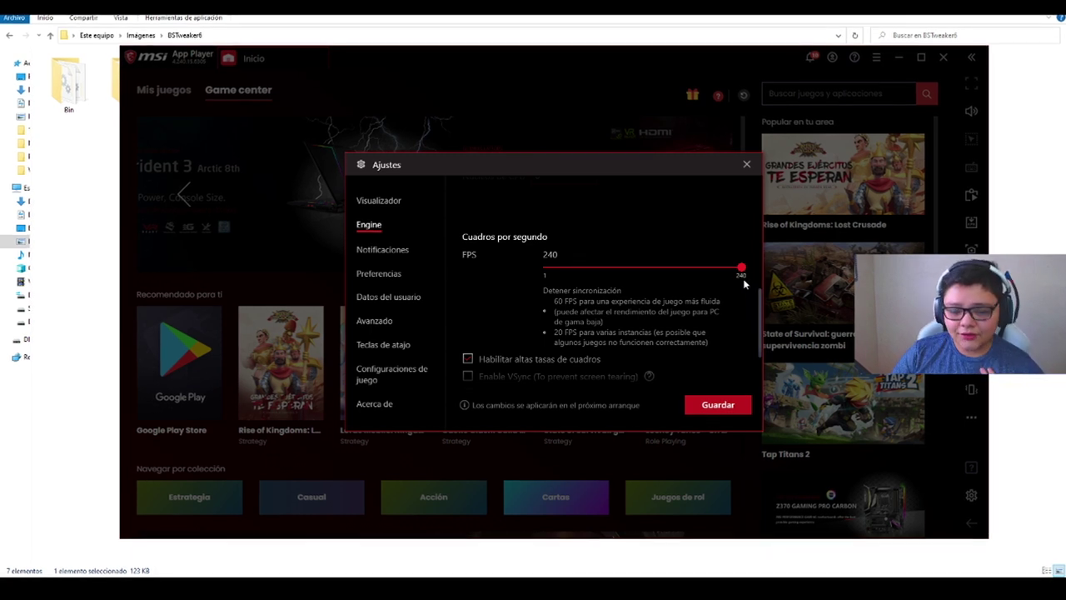
- Lower the frame rate to 144 FPS, save the engine settings and close the settings dialog
{"action": "left_click_drag", "start_coordinate": [740, 271], "coordinate": [651, 259]}
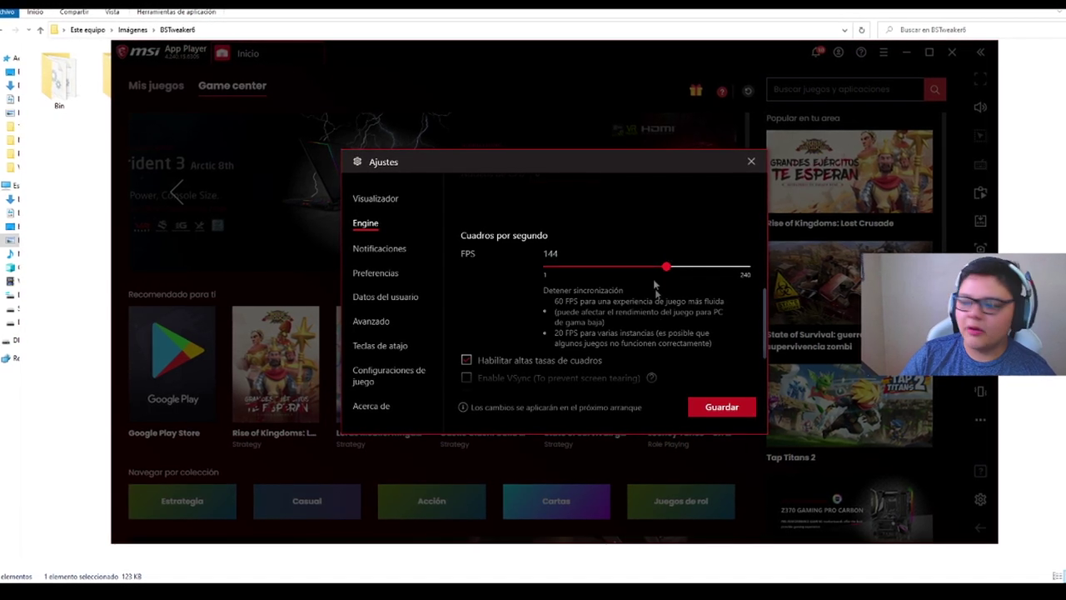
{"action": "scroll", "coordinate": [659, 335], "scroll_direction": "down", "scroll_amount": 1}
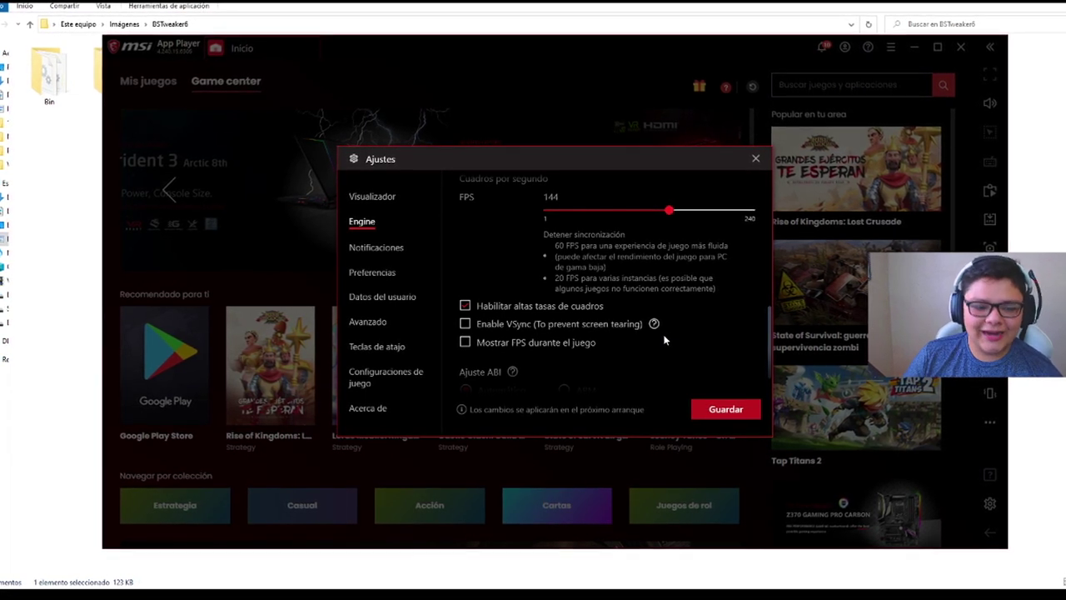
{"action": "left_click", "coordinate": [726, 409]}
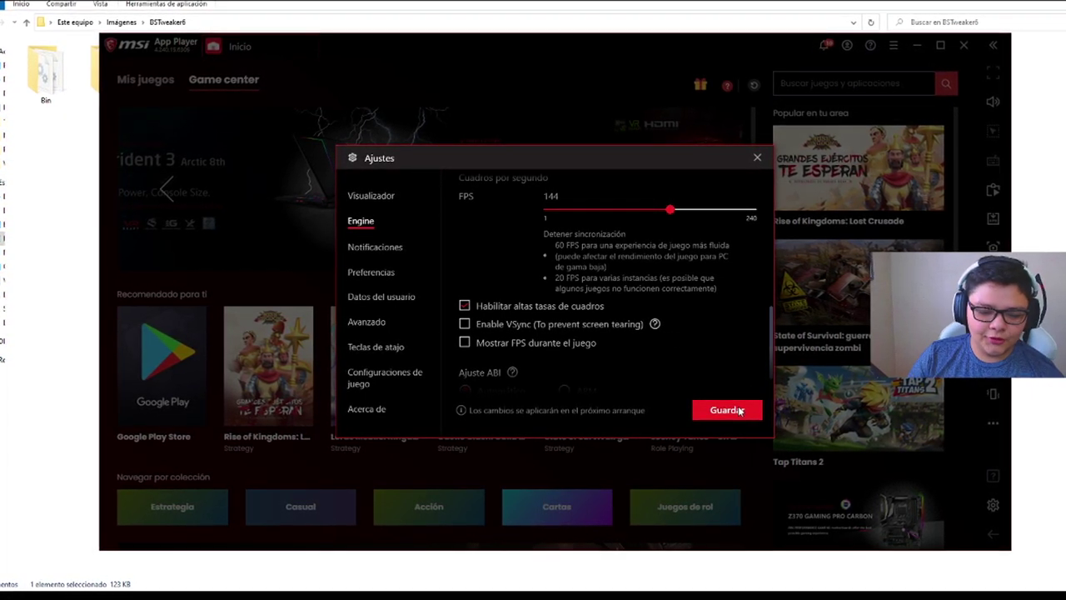
{"action": "scroll", "coordinate": [613, 315], "scroll_direction": "down", "scroll_amount": 2}
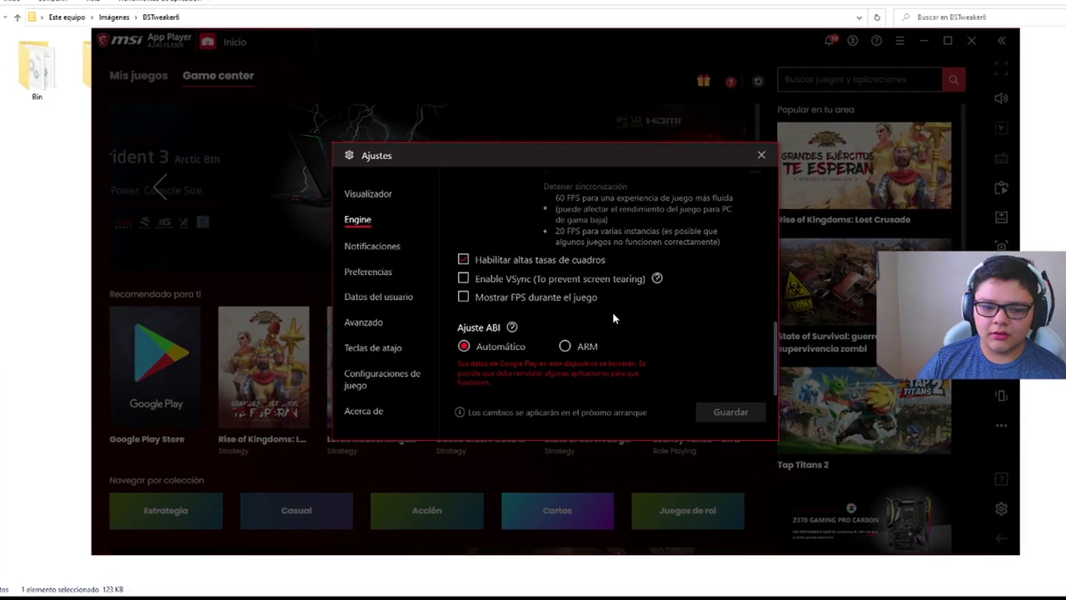
{"action": "left_click", "coordinate": [761, 154]}
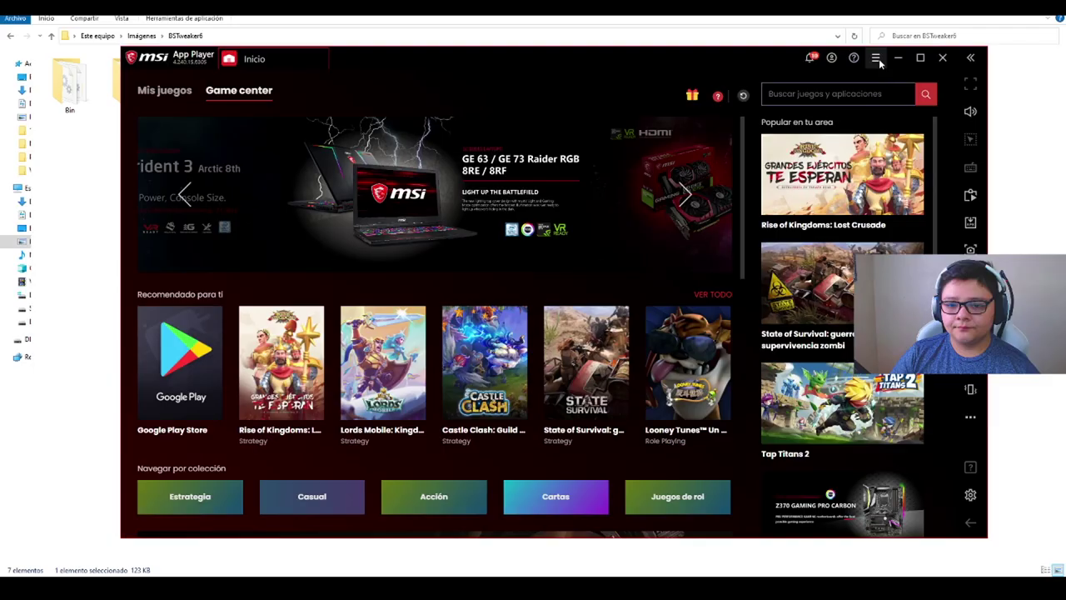
- Reopen the Engine settings, enable Mostrar FPS durante el juego, save the change and close the dialog
{"action": "left_click", "coordinate": [877, 60]}
{"action": "left_click", "coordinate": [795, 83]}
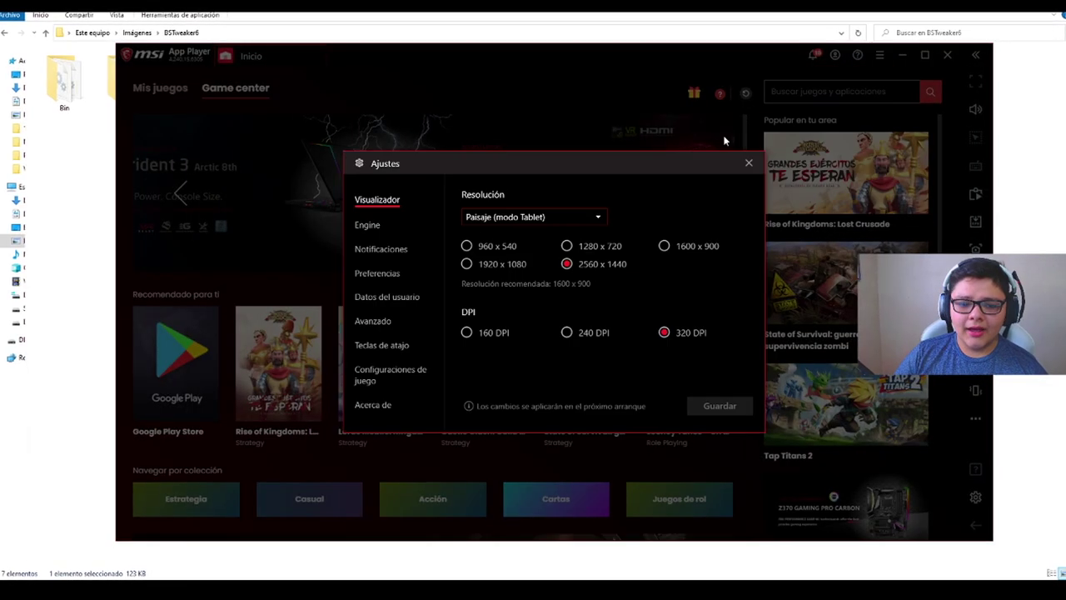
{"action": "left_click", "coordinate": [363, 225]}
{"action": "scroll", "coordinate": [535, 241], "scroll_direction": "down", "scroll_amount": 6}
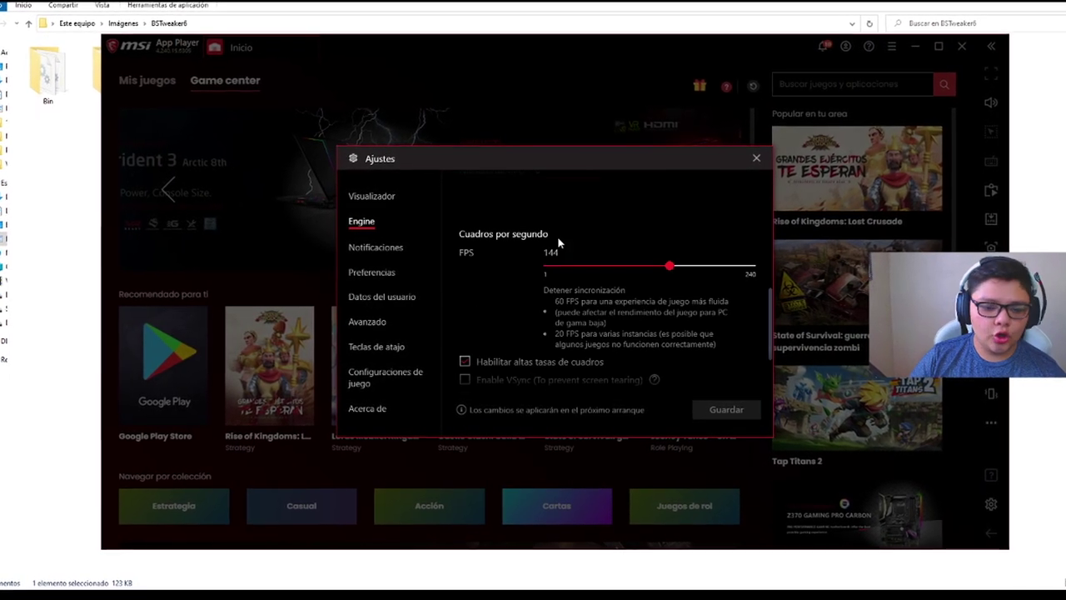
{"action": "scroll", "coordinate": [559, 242], "scroll_direction": "down", "scroll_amount": 3}
{"action": "left_click", "coordinate": [464, 296]}
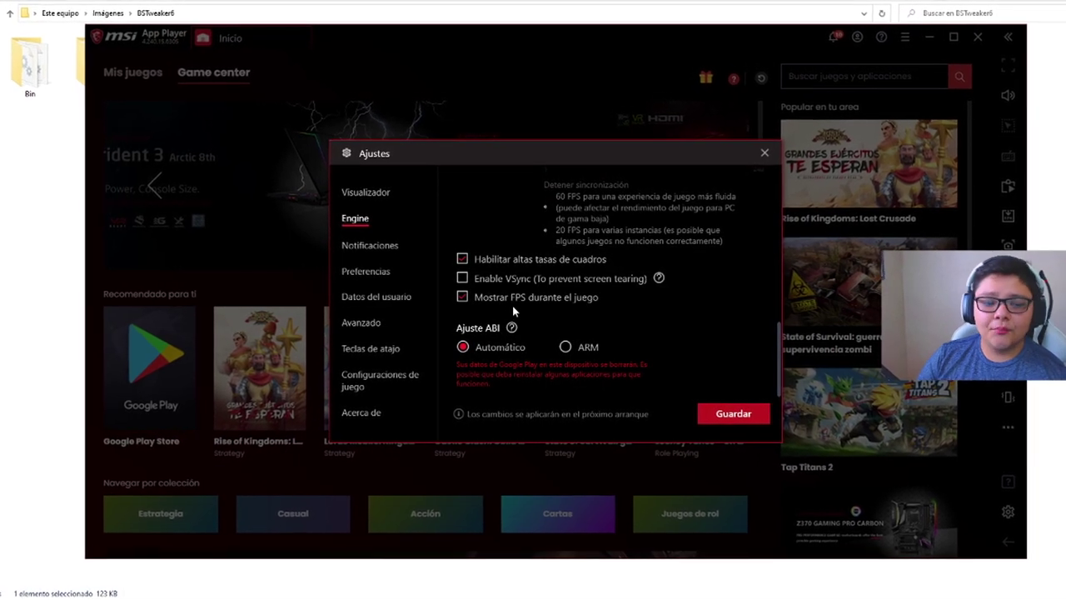
{"action": "left_click", "coordinate": [736, 414]}
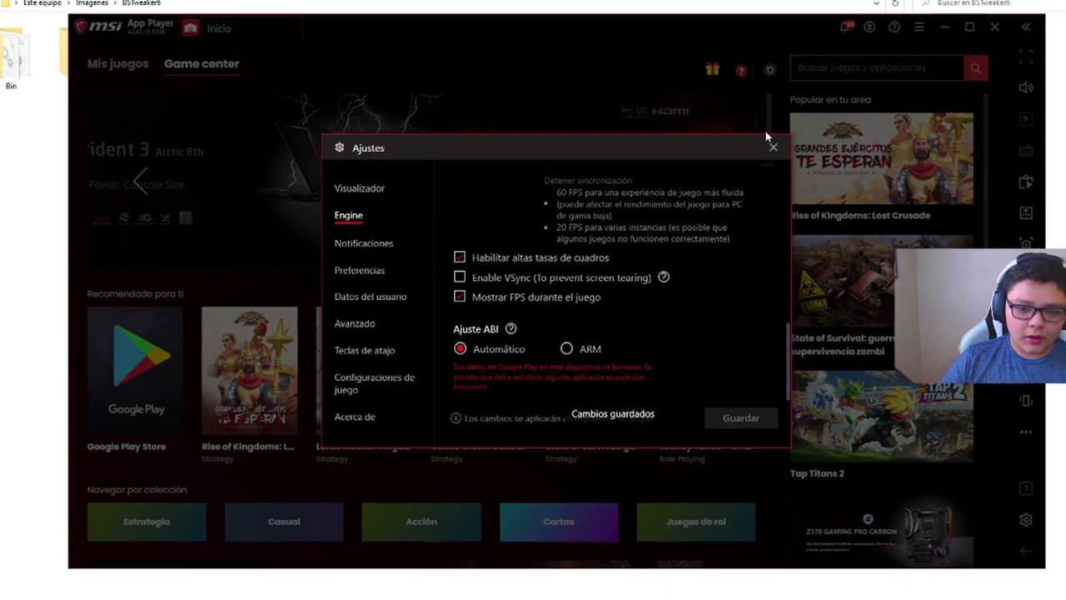
{"action": "left_click", "coordinate": [773, 147]}
- Switch to BlueStacks Tweaker, keep Asus ROG Phone as the device and set the country to Brazil
{"action": "key", "text": "alt+Tab"}
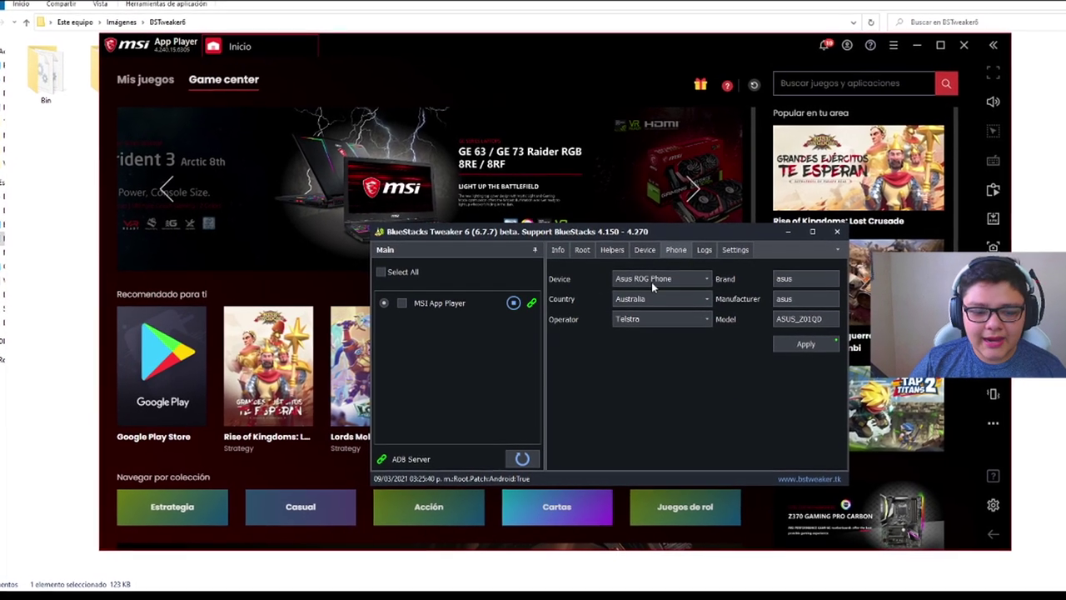
{"action": "left_click", "coordinate": [670, 278]}
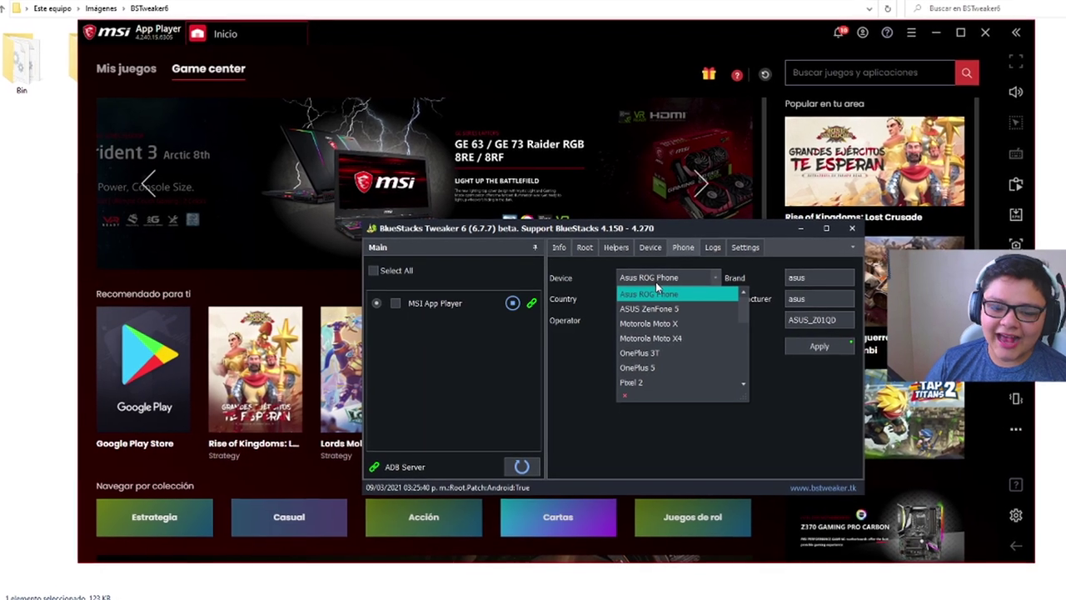
{"action": "left_click", "coordinate": [657, 283]}
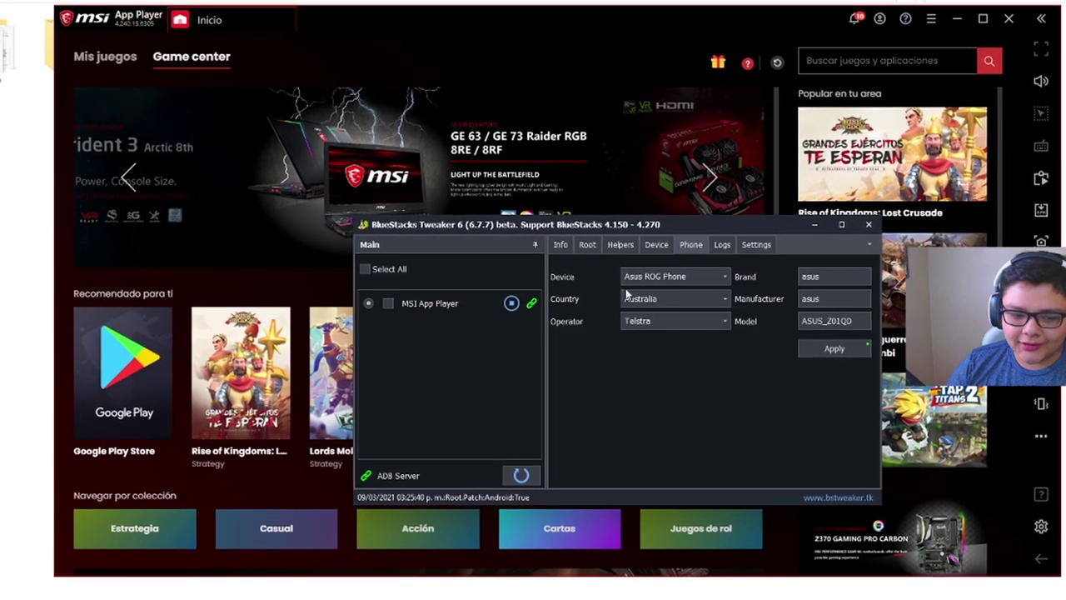
{"action": "left_click", "coordinate": [666, 298]}
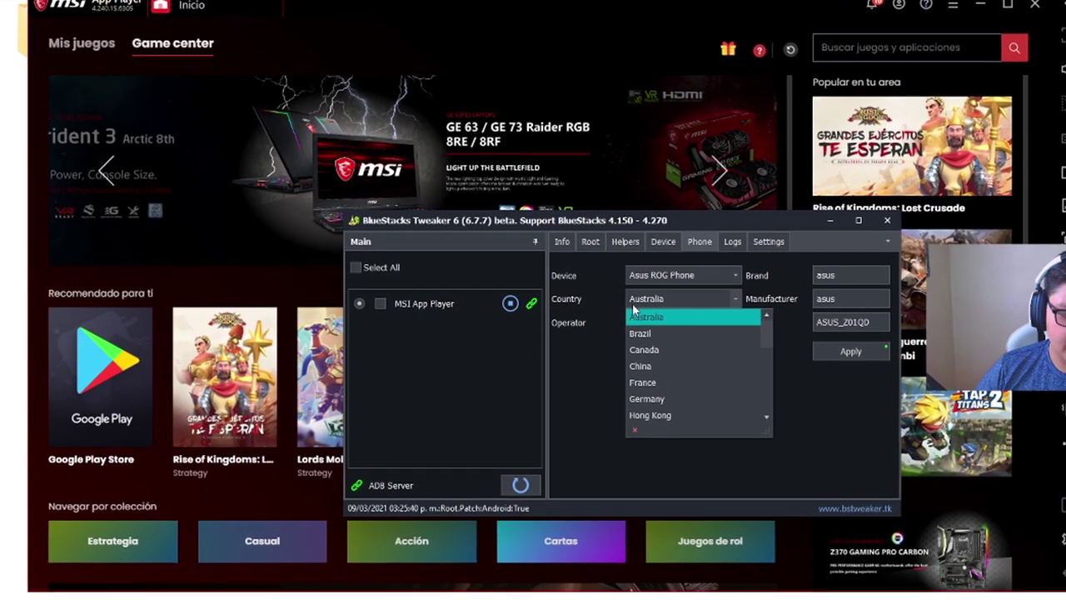
{"action": "left_click", "coordinate": [641, 332]}
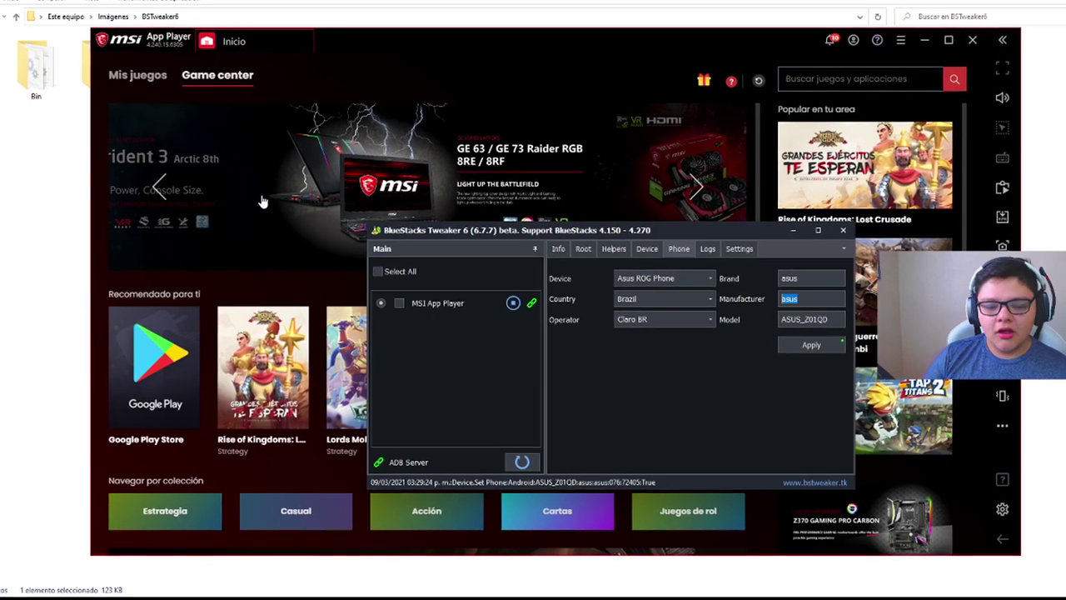
- Stop the running MSI App Player instance from BlueStacks Tweaker and dismiss the .NET Framework error dialog
{"action": "left_click", "coordinate": [514, 303]}
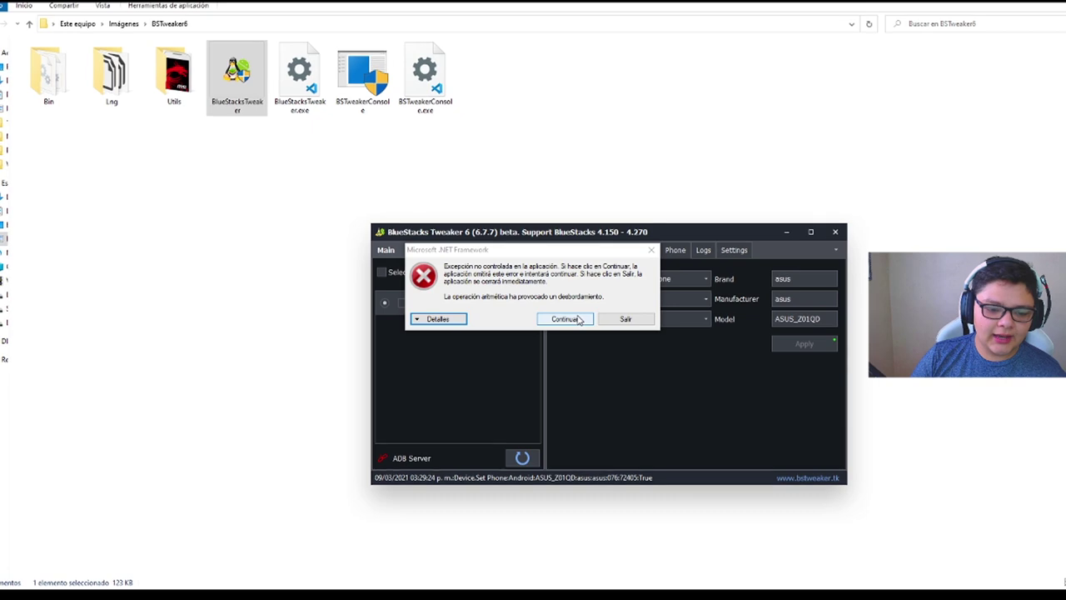
{"action": "left_click", "coordinate": [610, 321]}
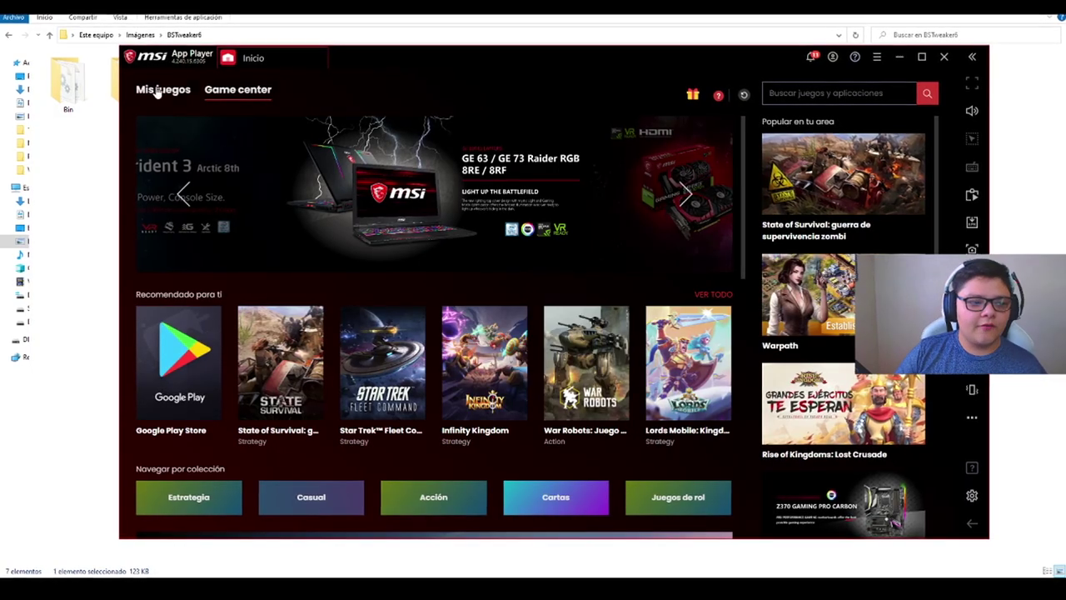
- Launch Free Fire from Mis juegos in MSI App Player and enter the game from its start screen
{"action": "left_click", "coordinate": [157, 92]}
{"action": "left_click", "coordinate": [220, 157]}
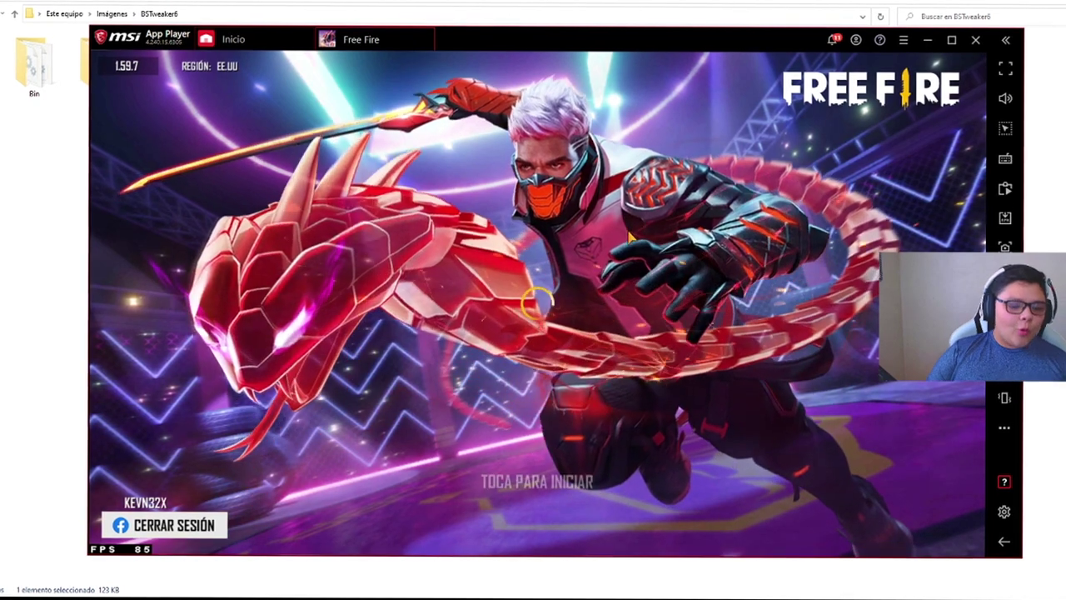
{"action": "left_click", "coordinate": [631, 237]}
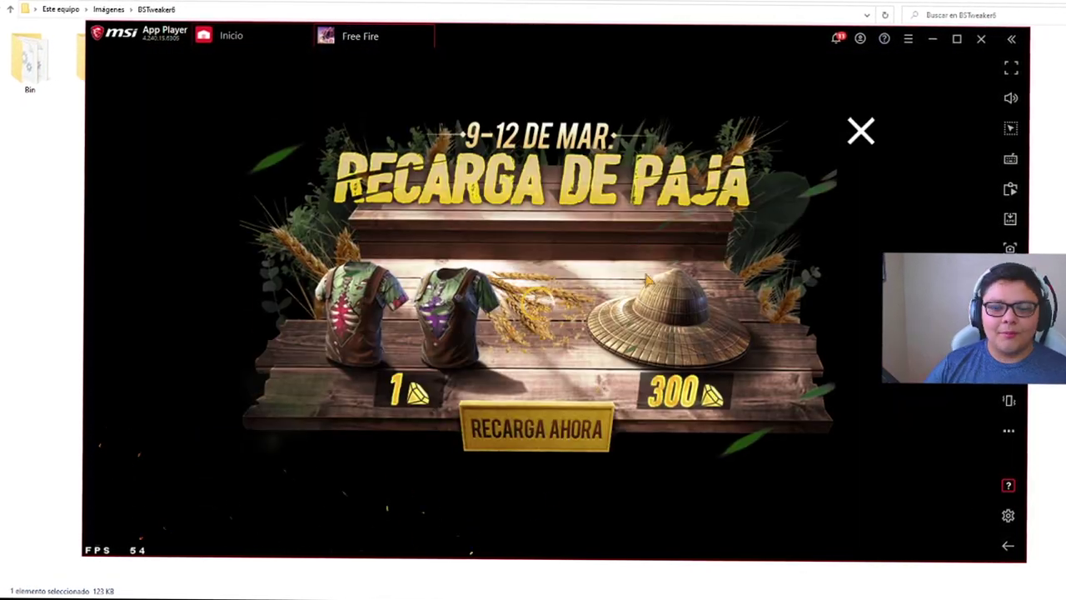
- Close the promotional pop-ups, including Recarga de Paja and Ruleta Mágica, to reach the Free Fire lobby
{"action": "left_click", "coordinate": [896, 138]}
{"action": "left_click", "coordinate": [895, 140]}
{"action": "left_click", "coordinate": [896, 141]}
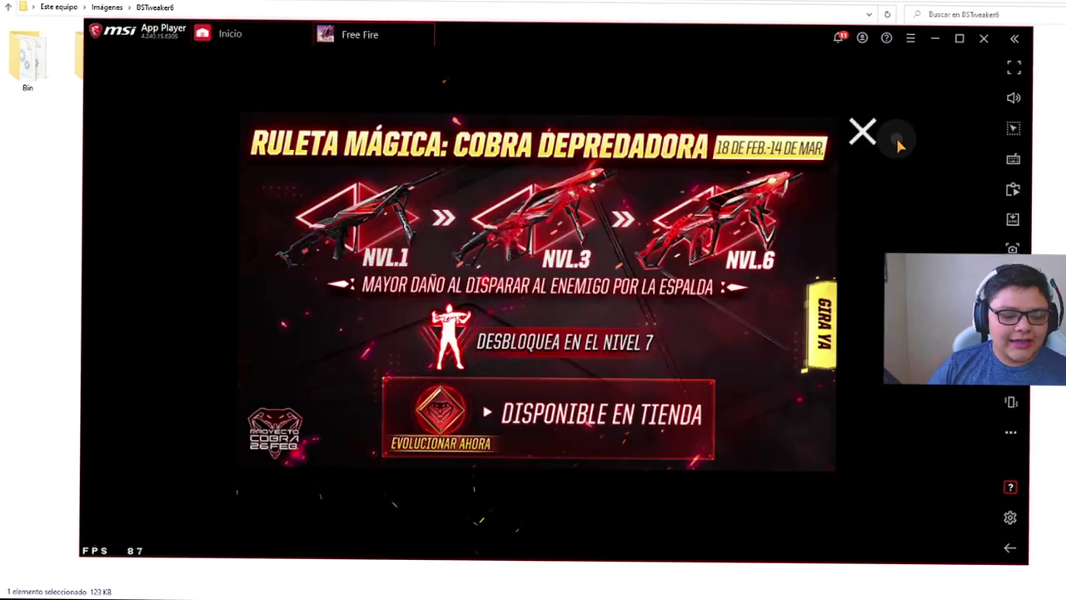
{"action": "left_click", "coordinate": [900, 143]}
{"action": "left_click", "coordinate": [900, 145]}
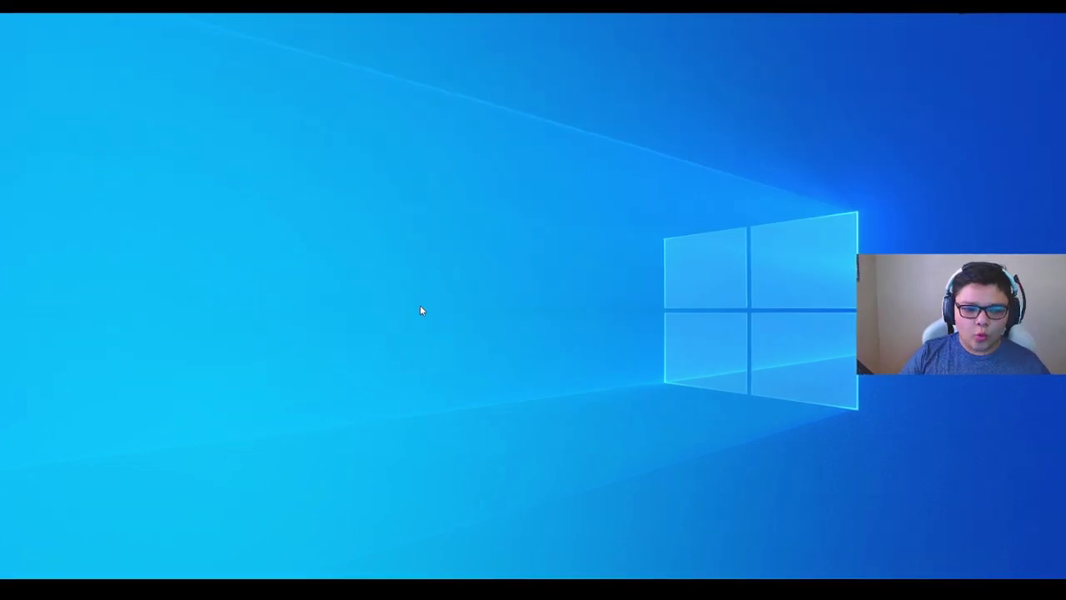
- Open the NVIDIA Control Panel from the desktop and check Sincronización vertical under Controlar la configuración 3D
{"action": "right_click", "coordinate": [422, 311]}
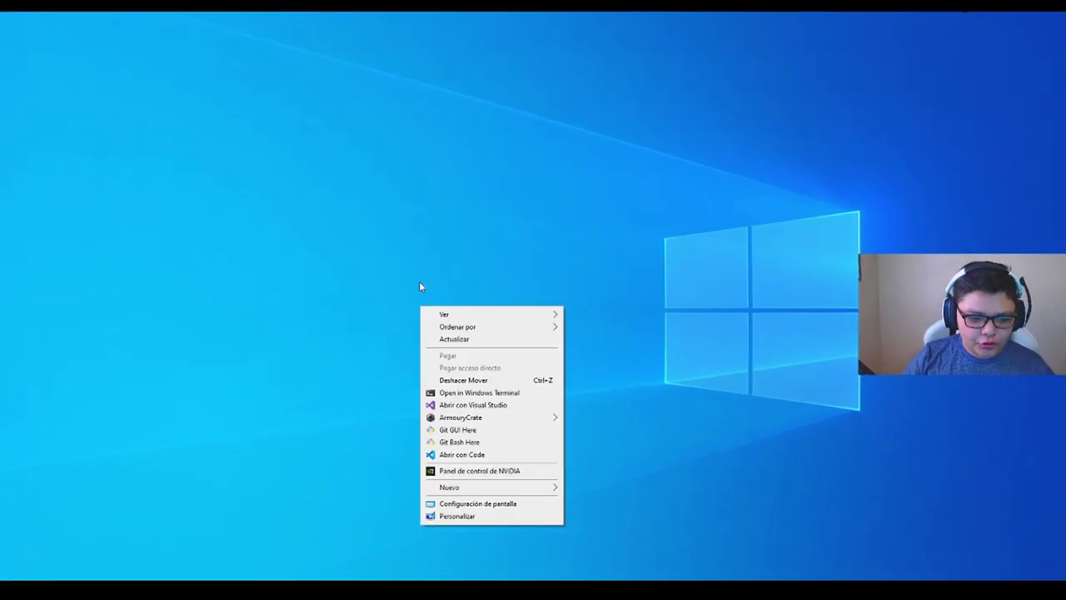
{"action": "left_click", "coordinate": [471, 476]}
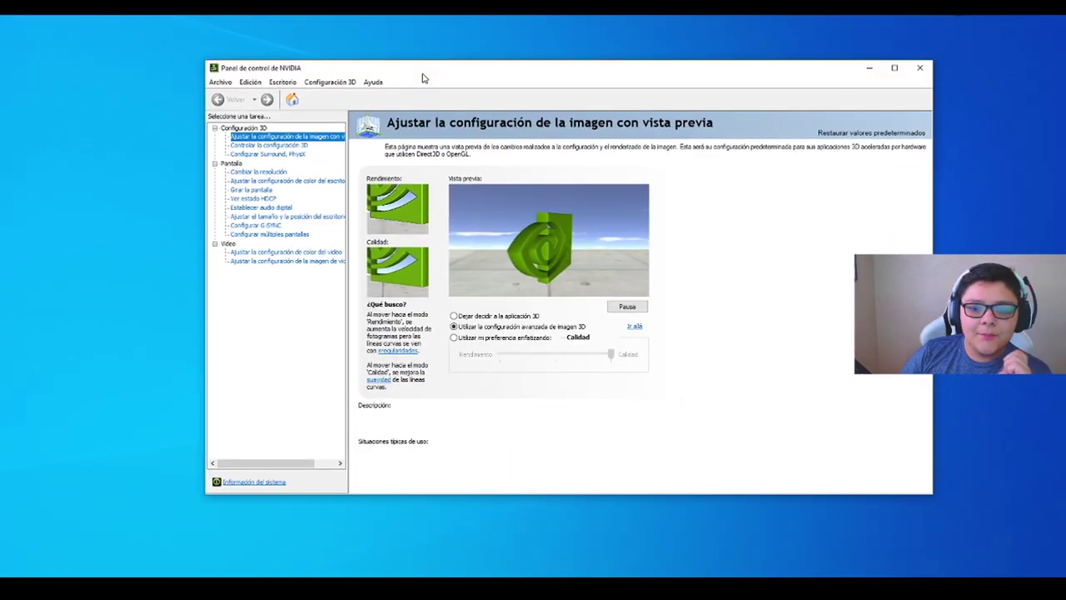
{"action": "left_click", "coordinate": [268, 145]}
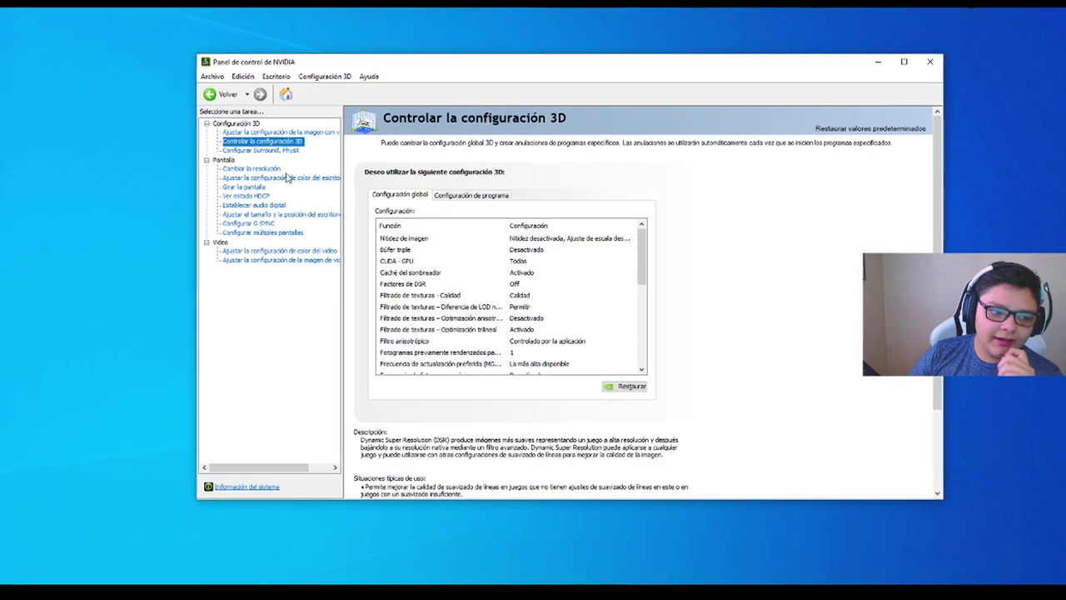
{"action": "scroll", "coordinate": [460, 249], "scroll_direction": "down", "scroll_amount": 2}
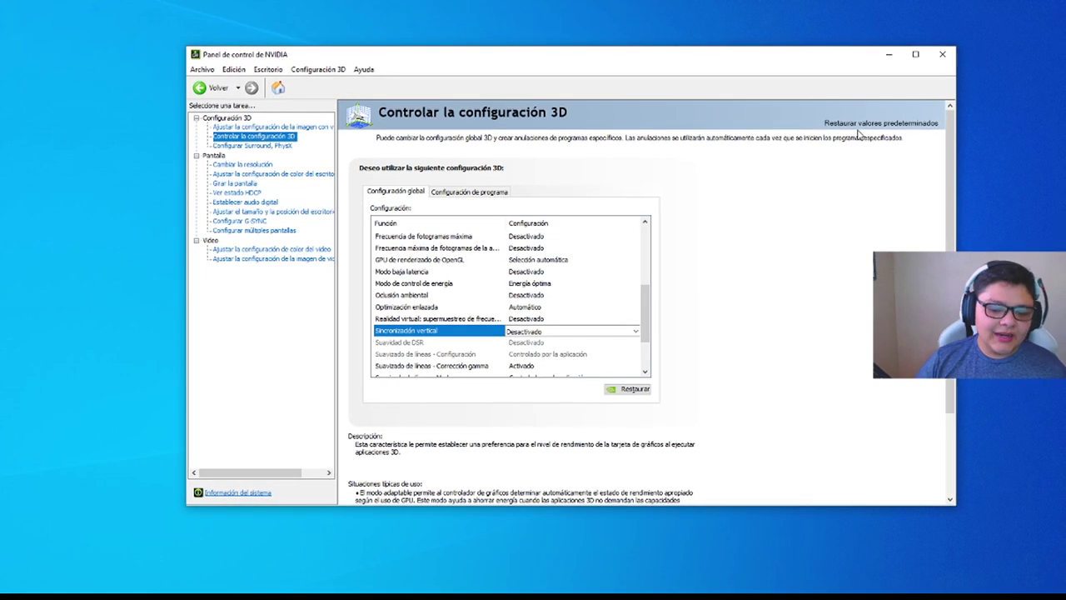
{"action": "scroll", "coordinate": [797, 304], "scroll_direction": "down", "scroll_amount": 3}
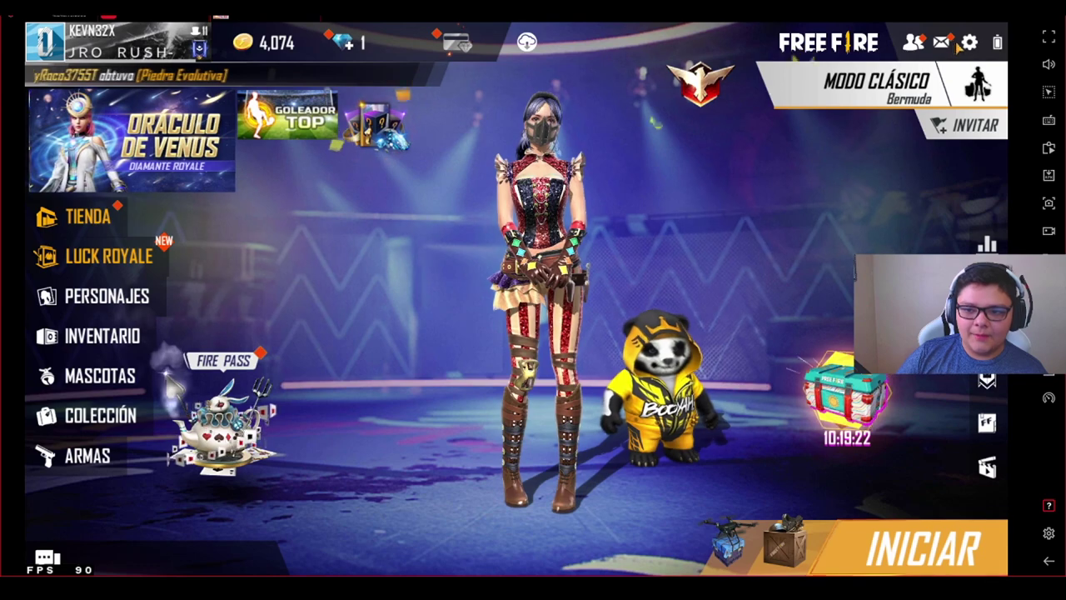
- Open the Free Fire settings, look through Sensibilidad, Controles and Tomar automáticamente, and show the Gráficos options
{"action": "left_click", "coordinate": [971, 43]}
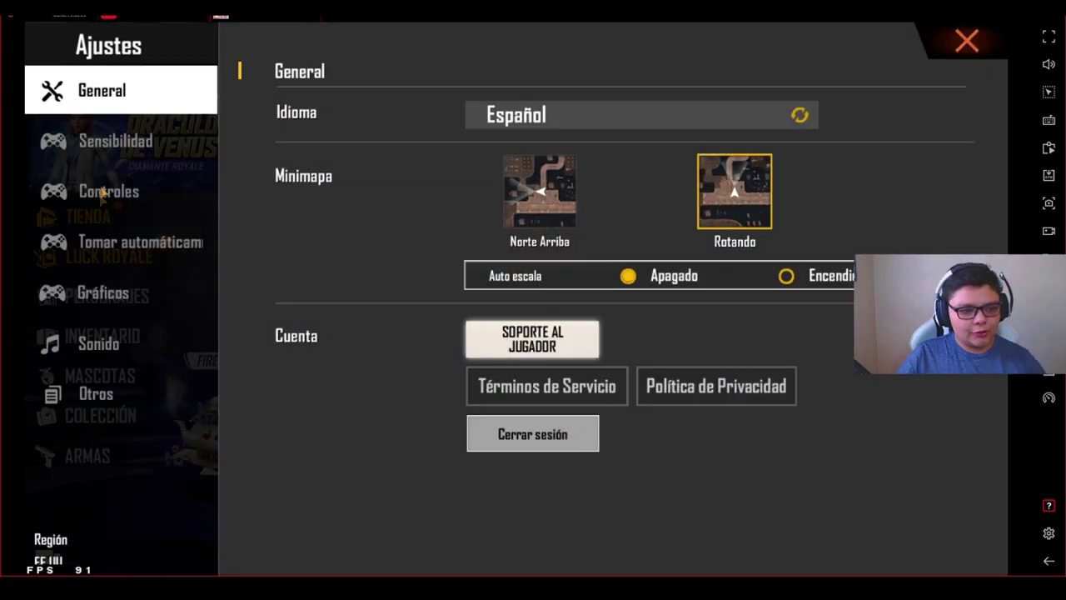
{"action": "left_click", "coordinate": [125, 143]}
{"action": "left_click", "coordinate": [143, 209]}
{"action": "left_click", "coordinate": [124, 242]}
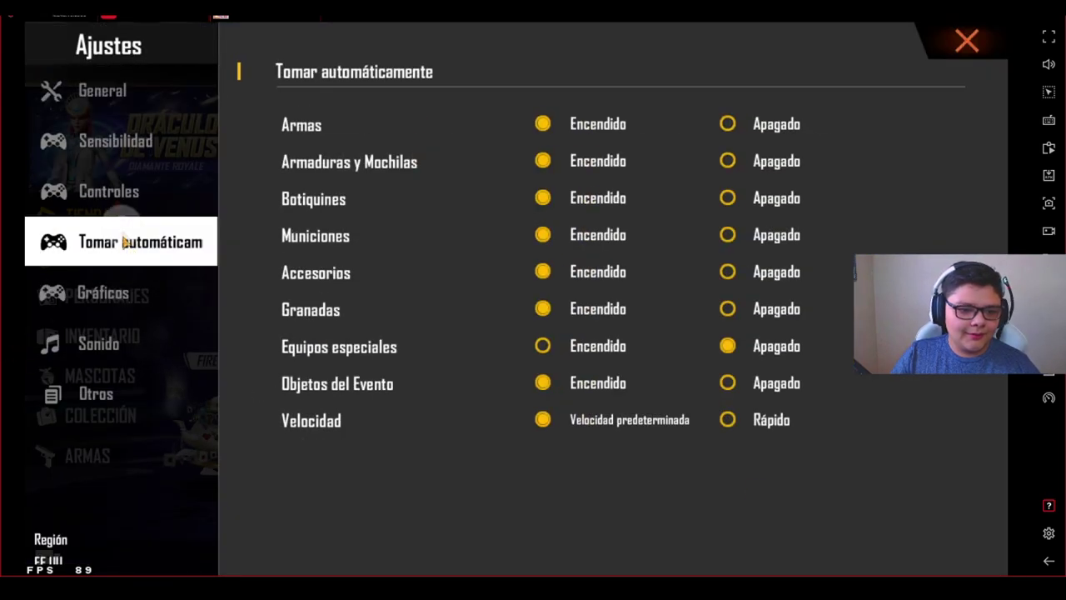
{"action": "left_click", "coordinate": [152, 287]}
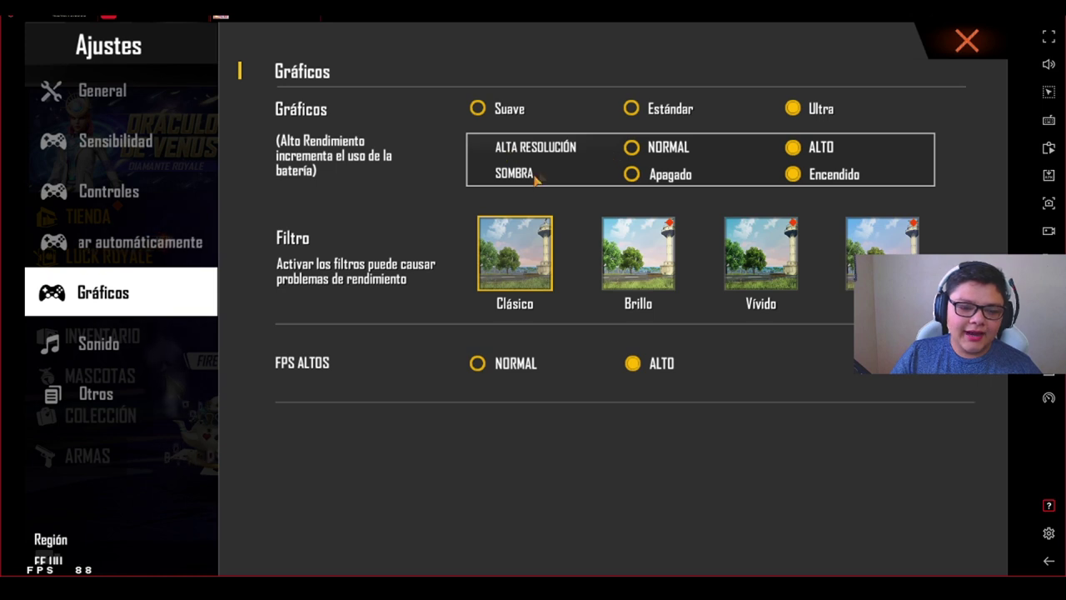